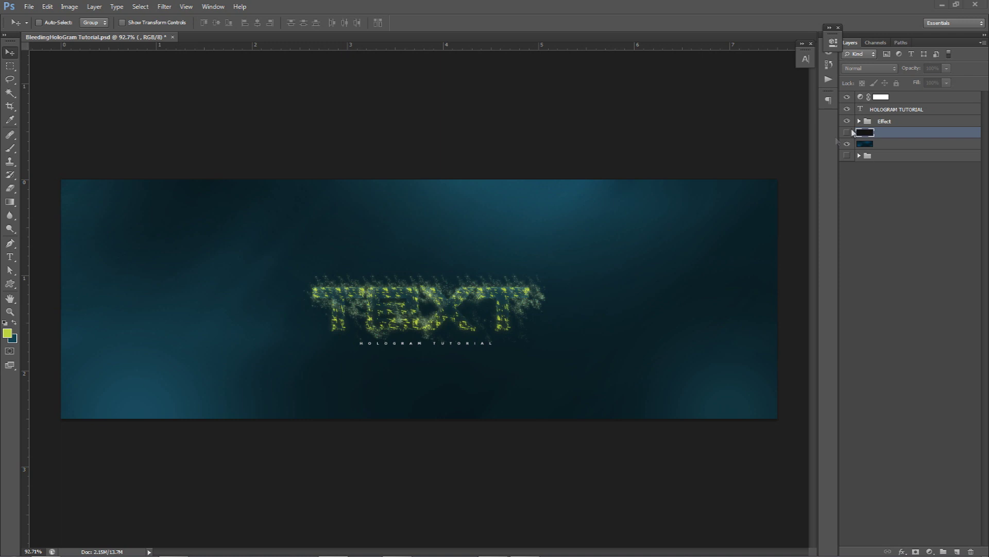
- Hide the HOLOGRAM TUTORIAL text layer and the Effect group, and select the hidden dark layer below them
{"action": "left_click_drag", "start_coordinate": [847, 109], "coordinate": [846, 120]}
{"action": "left_click", "coordinate": [895, 110]}
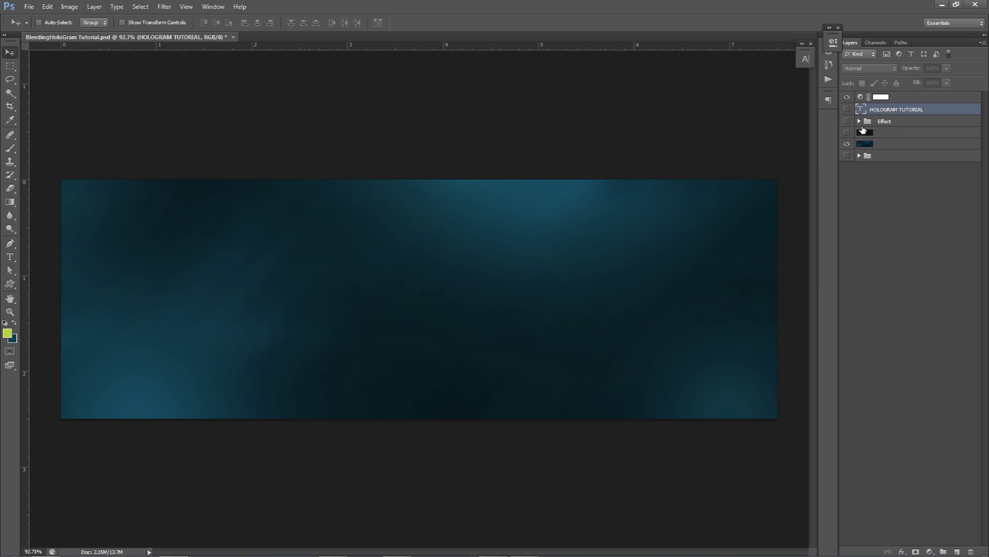
{"action": "left_click", "coordinate": [865, 132]}
- Add a new point-text layer reading "TEXT" in the Montroc font near the middle of the banner
{"action": "key", "text": "t"}
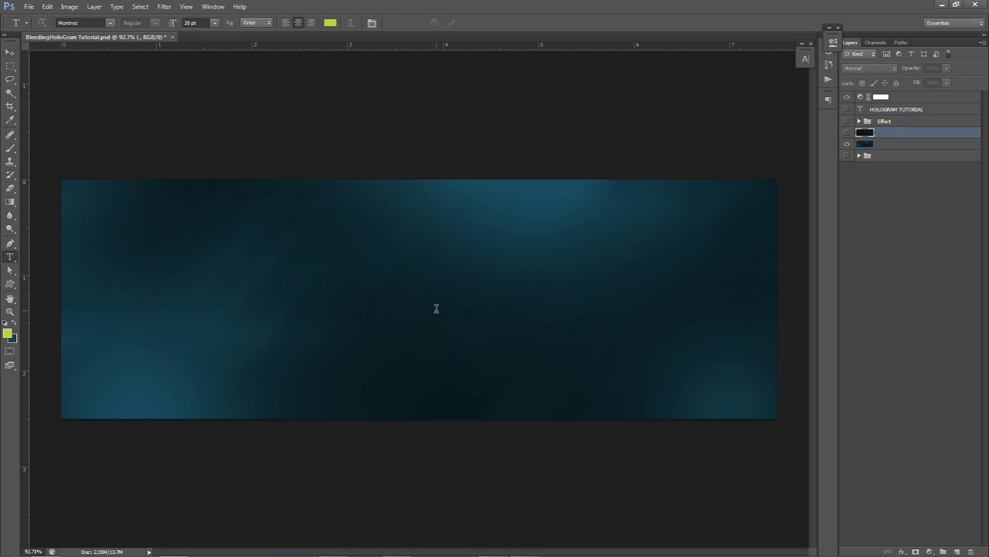
{"action": "left_click", "coordinate": [437, 309]}
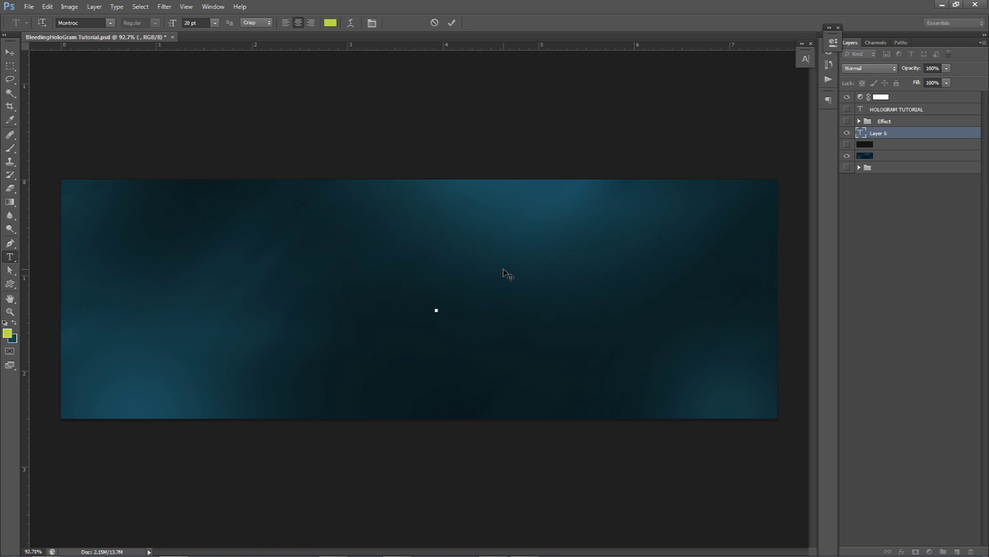
{"action": "left_click_drag", "start_coordinate": [92, 37], "coordinate": [216, 38]}
{"action": "type", "text": "TEXT"}
- Set the text colour to white (ffffff), commit the text and move it to the centre of the banner
{"action": "left_click", "coordinate": [330, 23]}
{"action": "type", "text": "ffffff"}
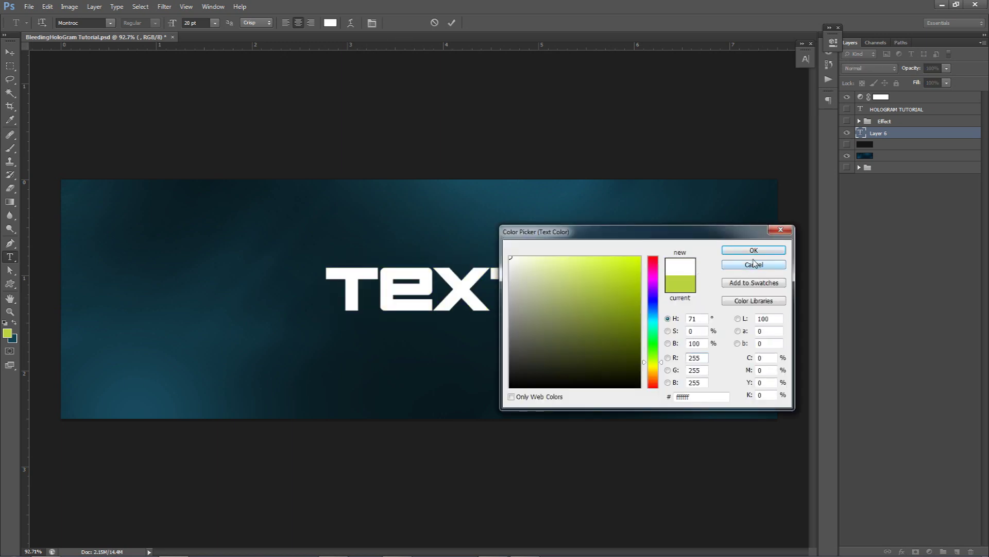
{"action": "left_click", "coordinate": [754, 250]}
{"action": "left_click", "coordinate": [452, 23]}
{"action": "key", "text": "v"}
{"action": "left_click_drag", "start_coordinate": [488, 244], "coordinate": [484, 252]}
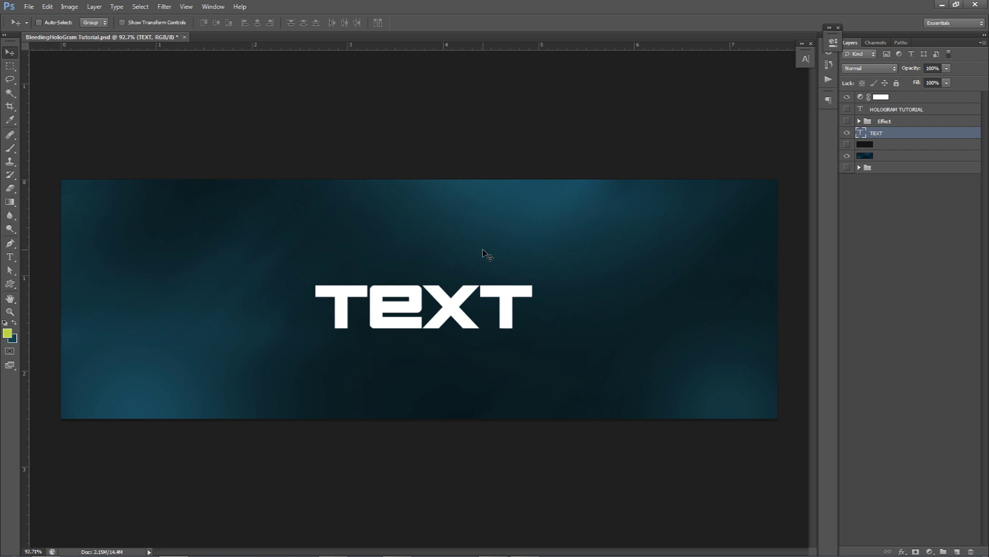
- Duplicate the TEXT layer, hide the original and rename the original to "bACKUPS"
{"action": "key", "text": "ctrl+j"}
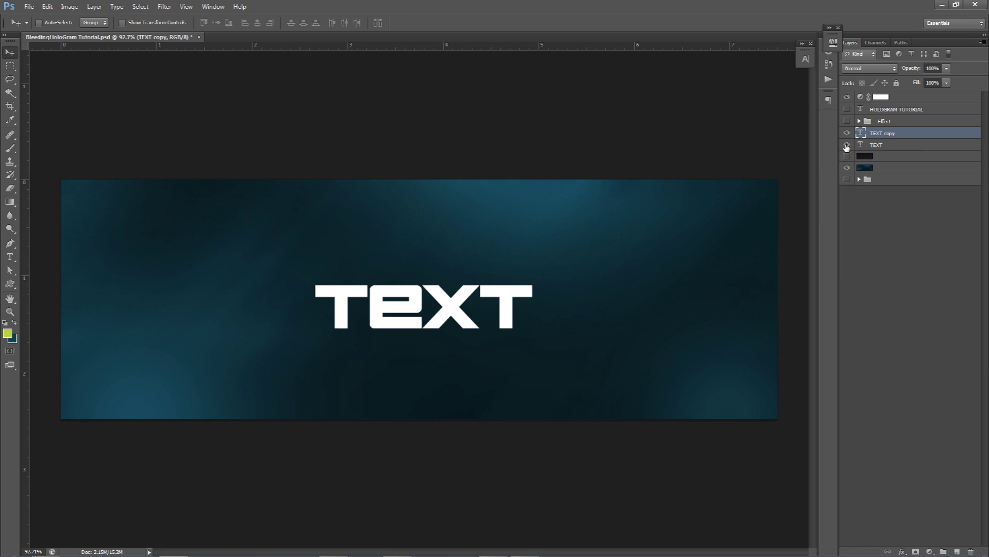
{"action": "left_click", "coordinate": [846, 145]}
{"action": "double_click", "coordinate": [882, 146]}
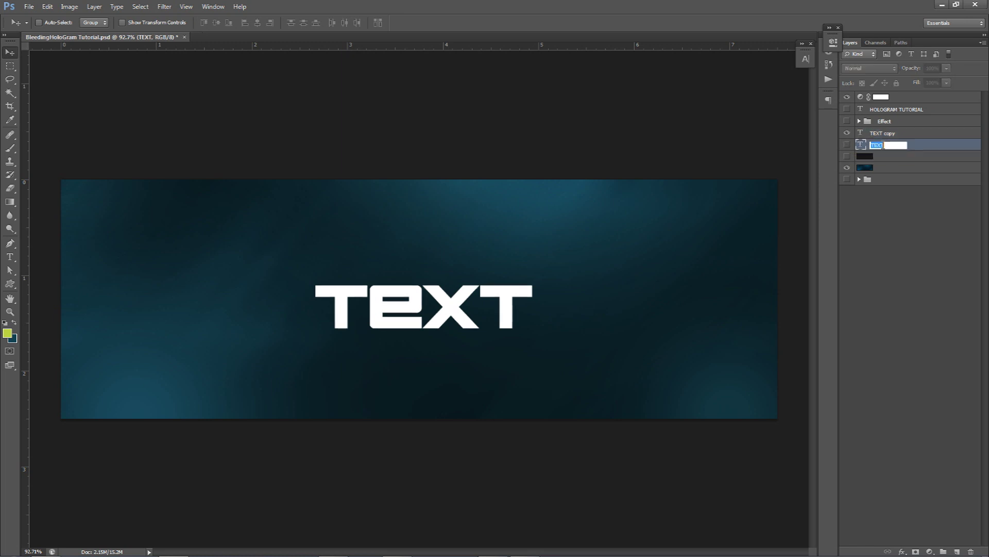
{"action": "type", "text": "BACKUPS"}
- Rasterize the type of the TEXT copy layer
{"action": "left_click", "coordinate": [883, 135]}
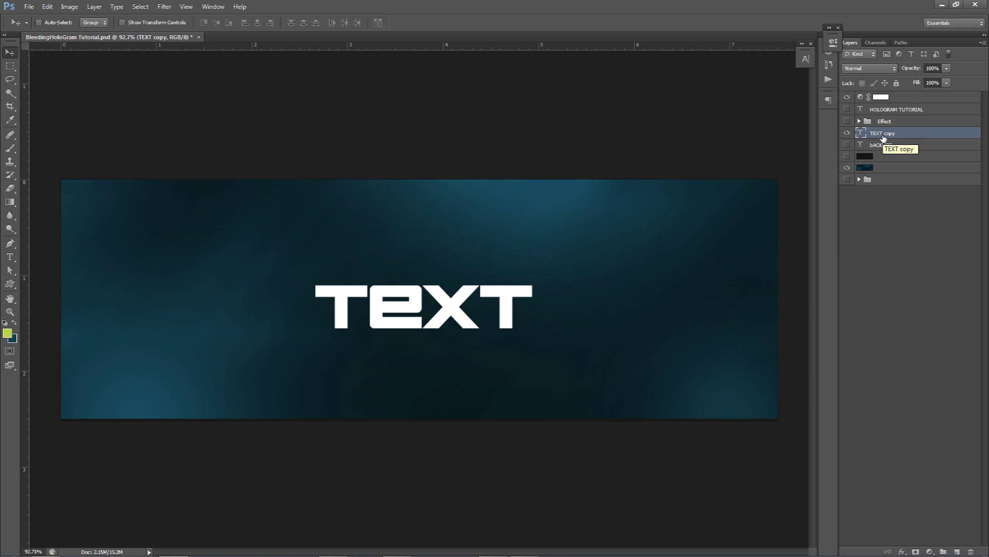
{"action": "right_click", "coordinate": [883, 137]}
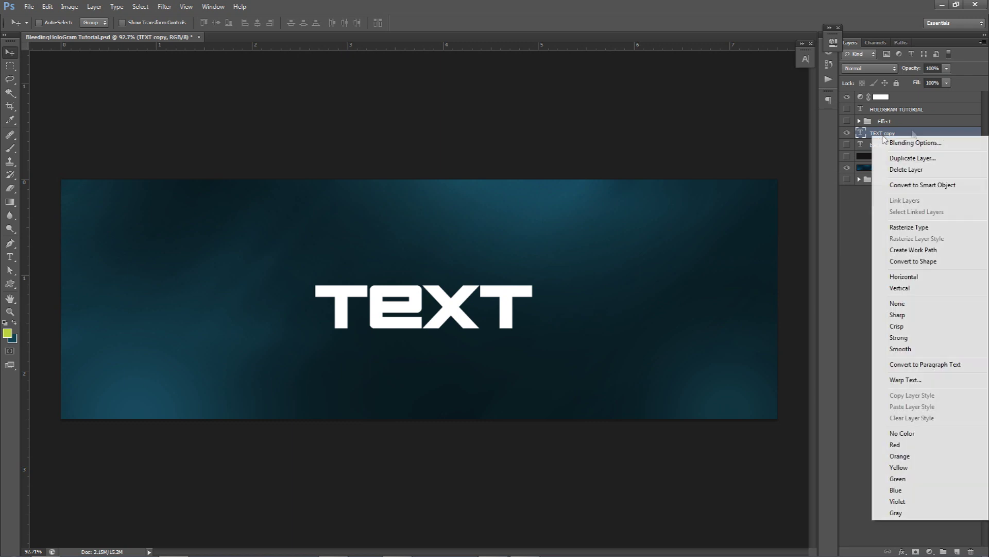
{"action": "left_click", "coordinate": [920, 228]}
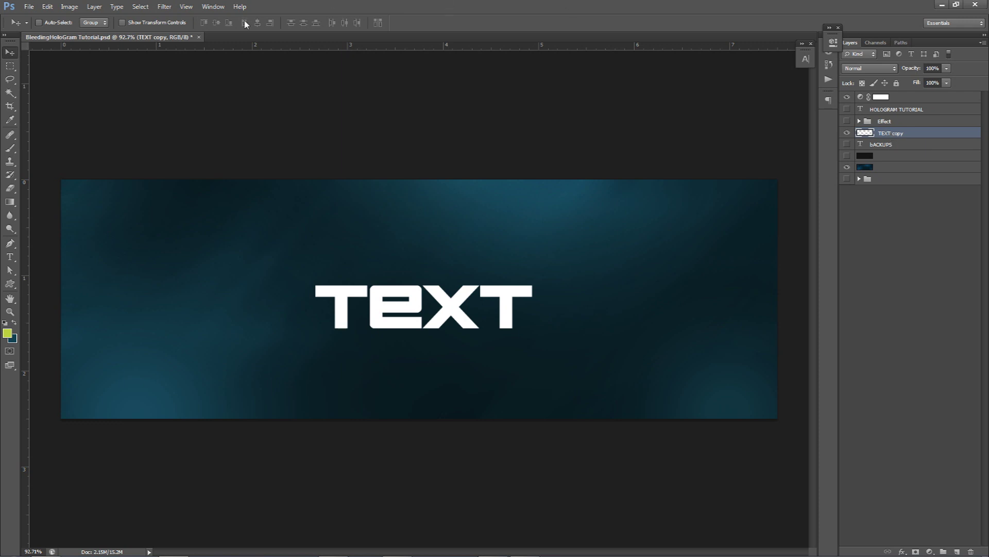
{"action": "left_click", "coordinate": [164, 6]}
{"action": "mouse_move", "coordinate": [185, 3]}
{"action": "mouse_move", "coordinate": [173, 120]}
{"action": "left_click", "coordinate": [308, 160]}
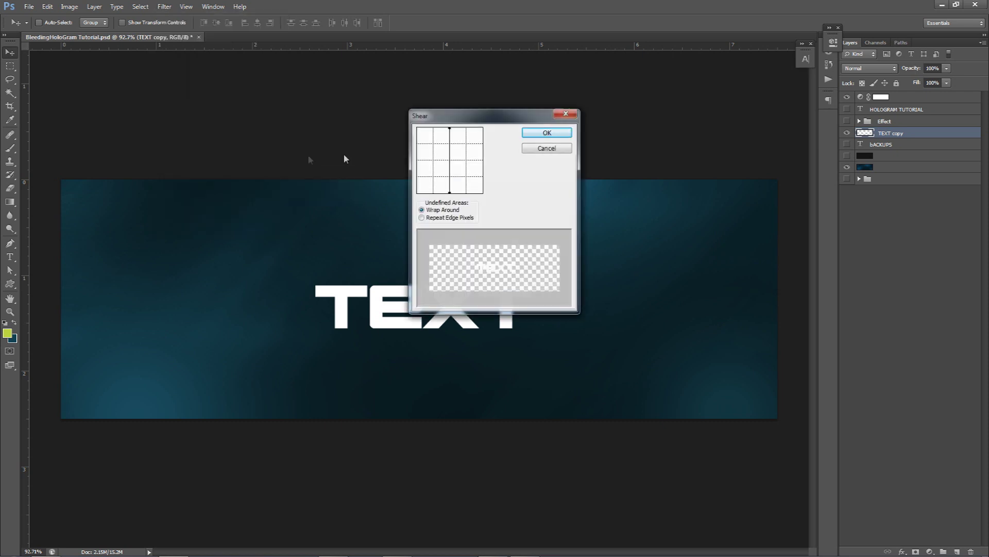
{"action": "left_click", "coordinate": [537, 150]}
- Apply the Ripple distortion to the TEXT copy layer with an amount of 400% and size Small
{"action": "left_click", "coordinate": [164, 6]}
{"action": "mouse_move", "coordinate": [175, 120]}
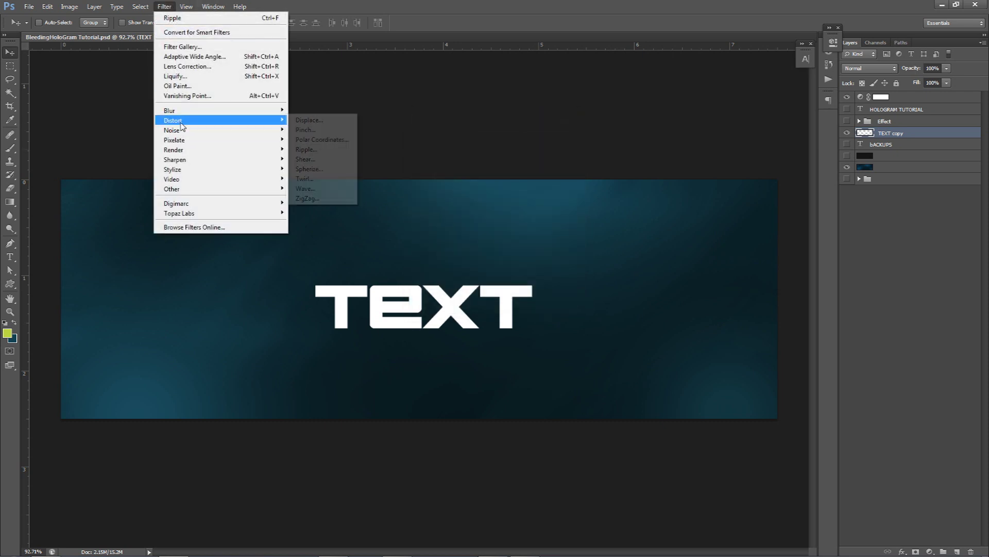
{"action": "left_click", "coordinate": [310, 149]}
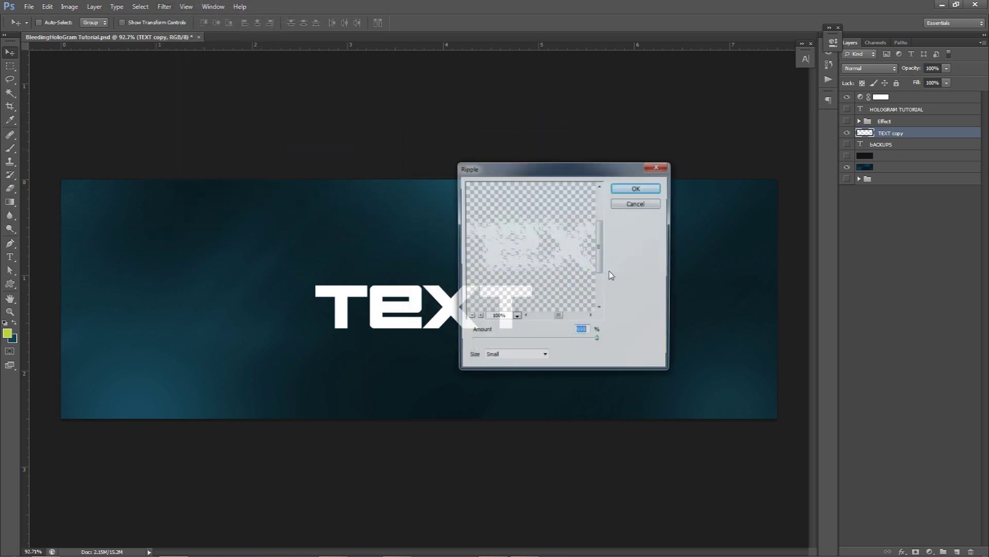
{"action": "left_click", "coordinate": [488, 357]}
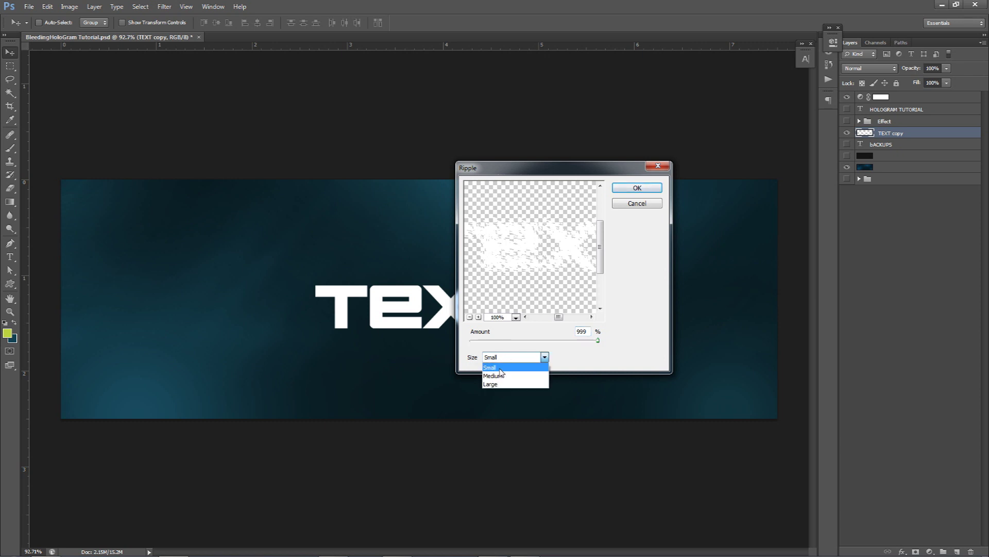
{"action": "left_click", "coordinate": [493, 368]}
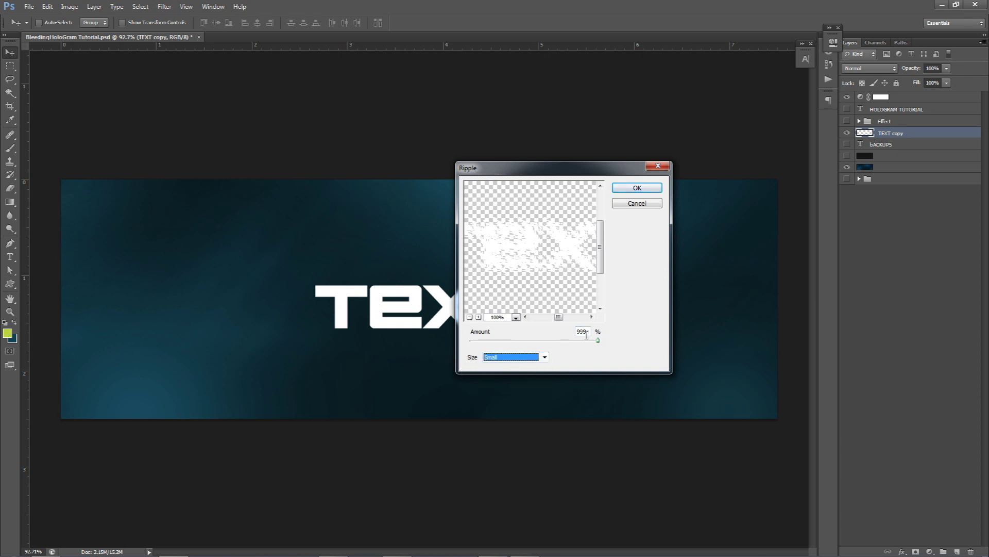
{"action": "left_click", "coordinate": [588, 333]}
{"action": "double_click", "coordinate": [588, 332]}
{"action": "type", "text": "400"}
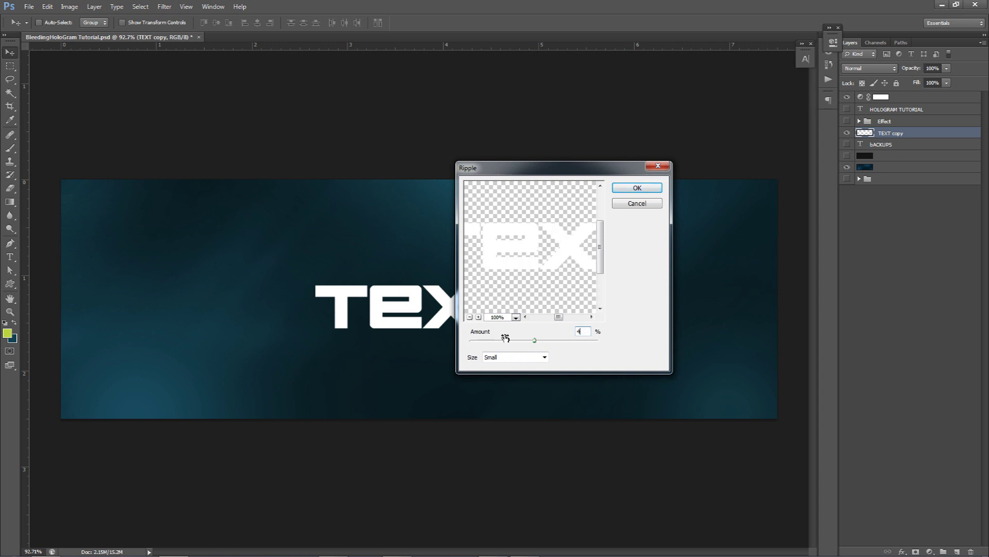
{"action": "left_click_drag", "start_coordinate": [619, 170], "coordinate": [700, 172]}
{"action": "left_click", "coordinate": [705, 189]}
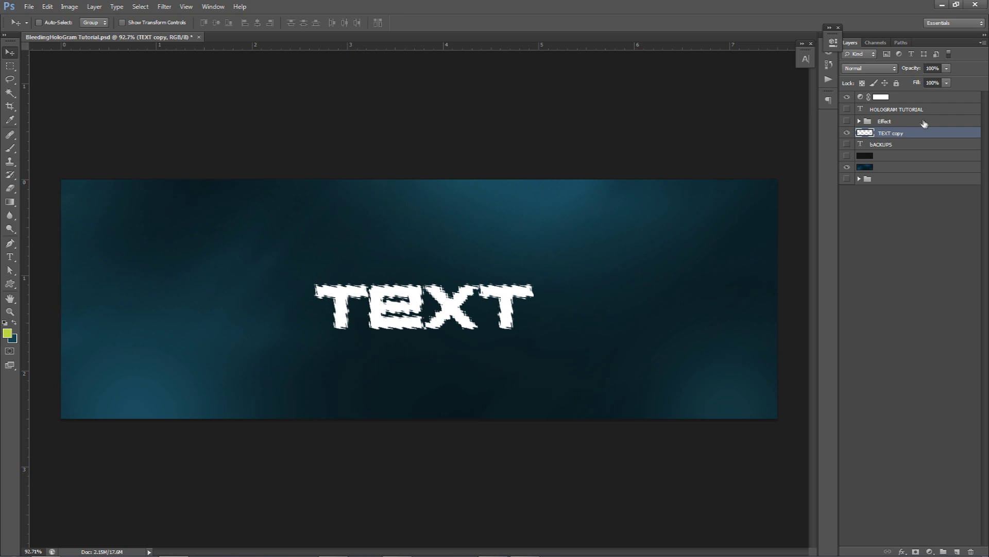
- Duplicate the TEXT copy layer, hide the lower one and apply a Small Ripple of 999% to the duplicate
{"action": "key", "text": "ctrl+j"}
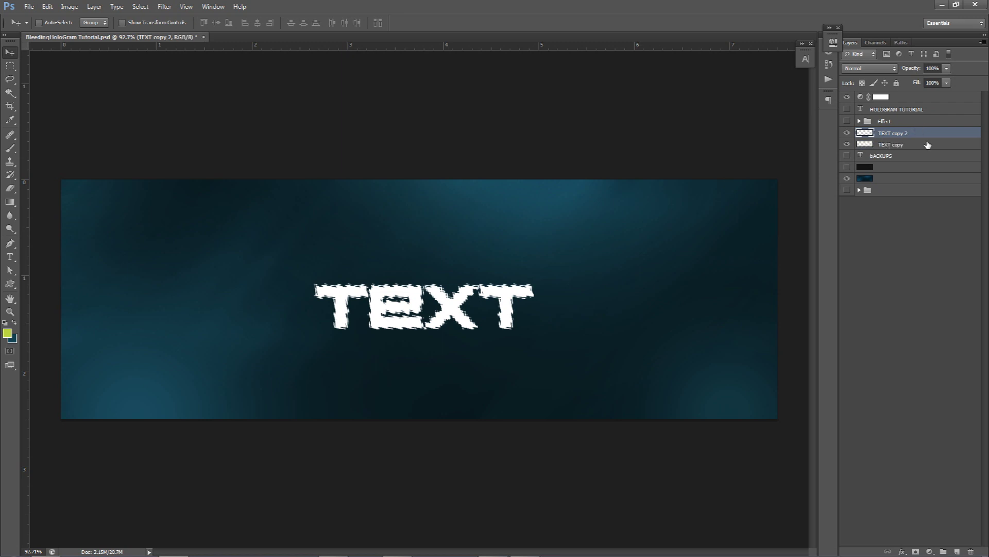
{"action": "left_click", "coordinate": [847, 144]}
{"action": "left_click", "coordinate": [164, 6]}
{"action": "mouse_move", "coordinate": [232, 120]}
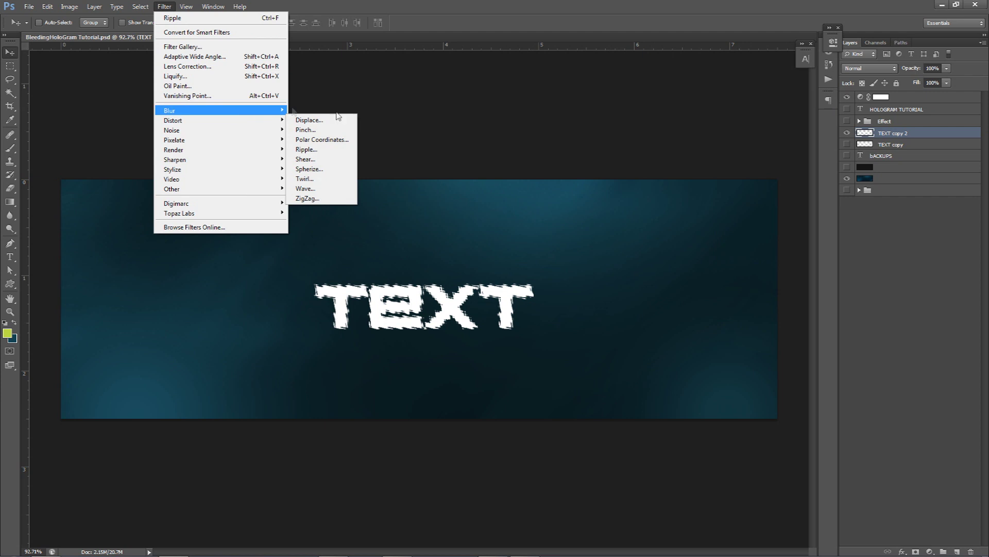
{"action": "left_click", "coordinate": [315, 150]}
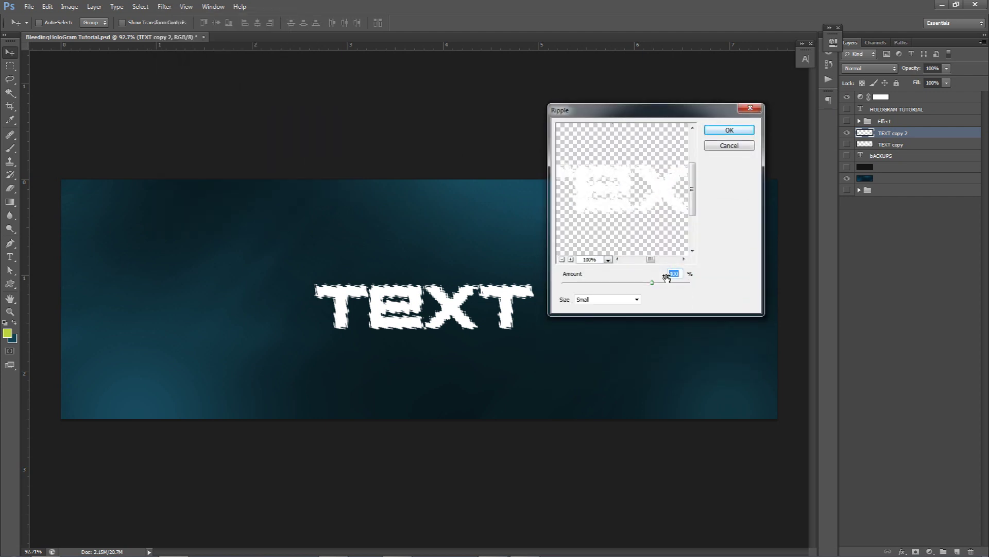
{"action": "left_click_drag", "start_coordinate": [651, 282], "coordinate": [691, 283]}
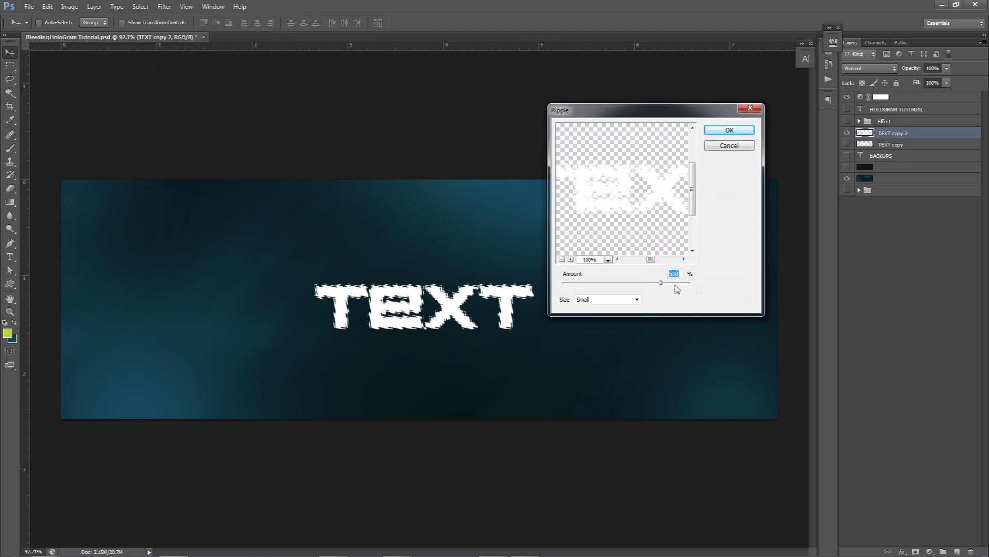
{"action": "left_click", "coordinate": [731, 131]}
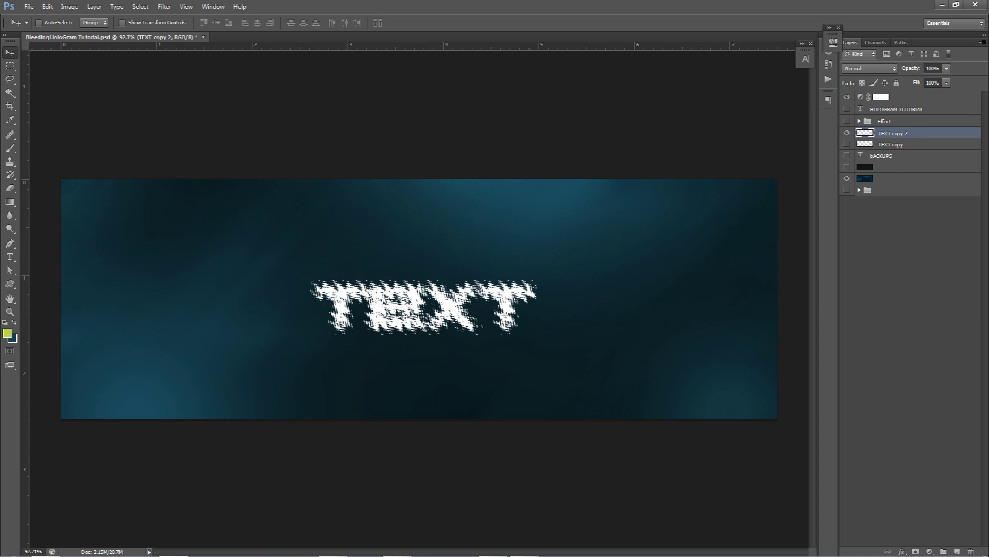
- Compare the two rippled text layers by toggling the visibility of TEXT copy 2 and TEXT copy
{"action": "left_click", "coordinate": [846, 133]}
{"action": "left_click", "coordinate": [847, 133]}
{"action": "left_click", "coordinate": [847, 144]}
{"action": "left_click", "coordinate": [847, 133]}
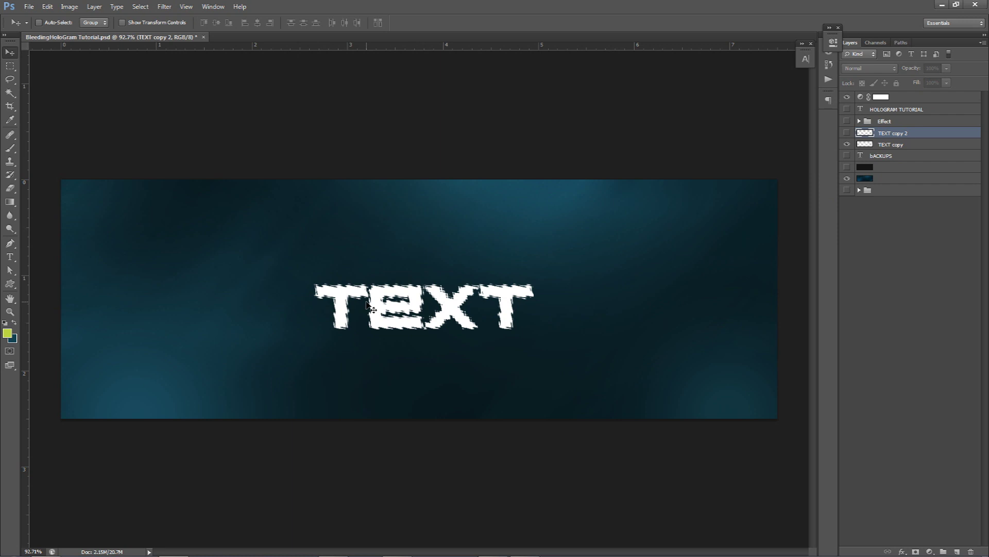
{"action": "left_click", "coordinate": [847, 133]}
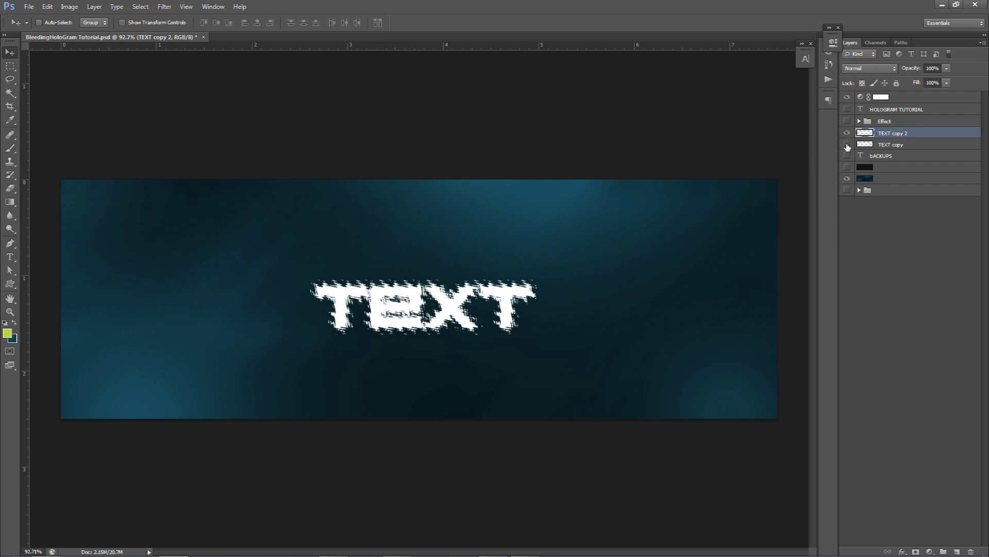
{"action": "left_click", "coordinate": [847, 145]}
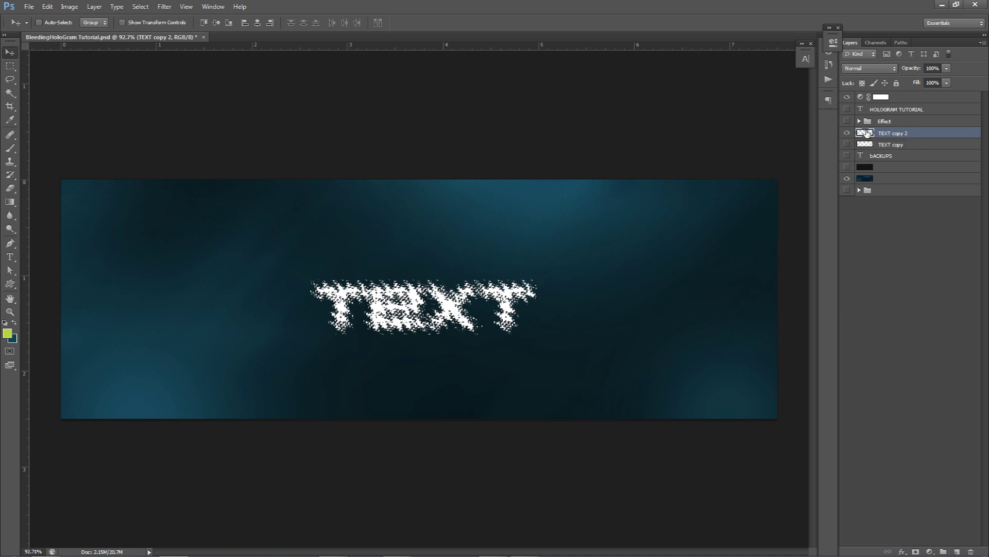
- Make the TEXT copy layer visible and delete the TEXT copy 2 layer
{"action": "left_click", "coordinate": [847, 133]}
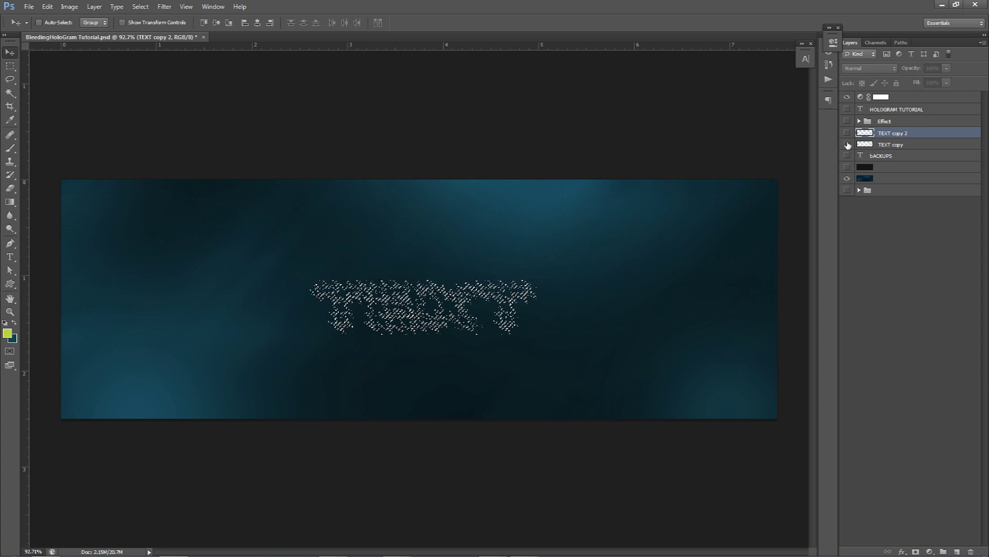
{"action": "left_click", "coordinate": [847, 145]}
{"action": "left_click", "coordinate": [896, 145]}
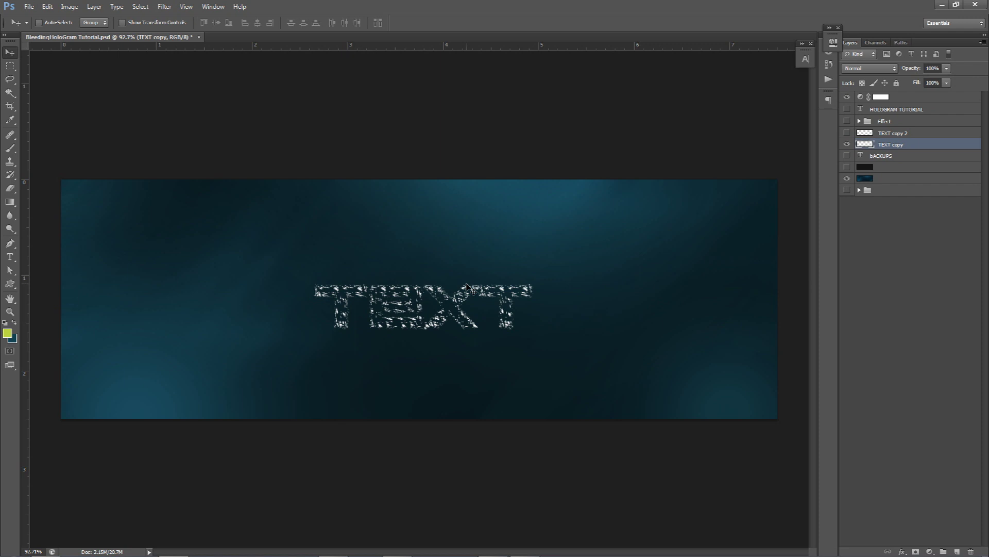
{"action": "scroll", "coordinate": [467, 287], "scroll_direction": "up", "scroll_amount": 2}
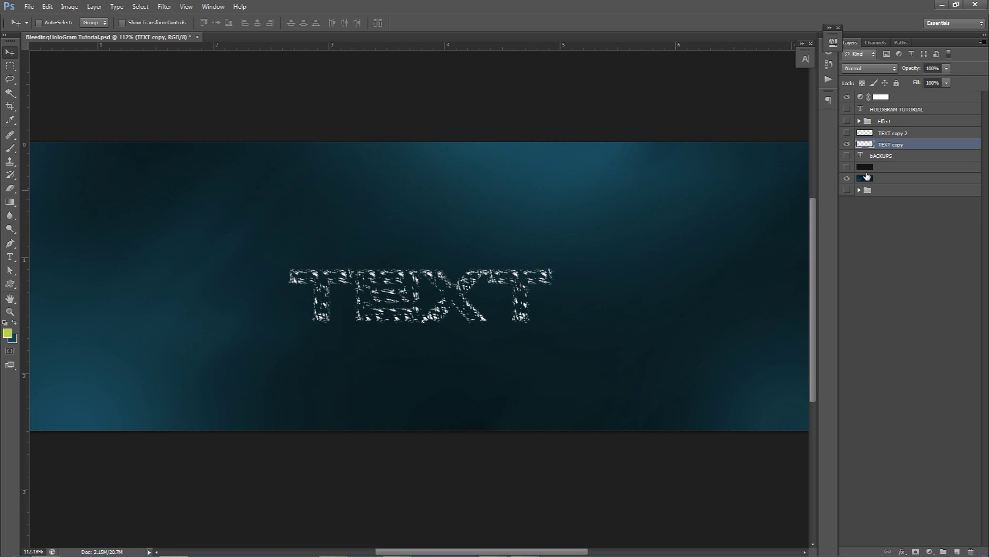
{"action": "left_click", "coordinate": [893, 133]}
{"action": "key", "text": "Delete"}
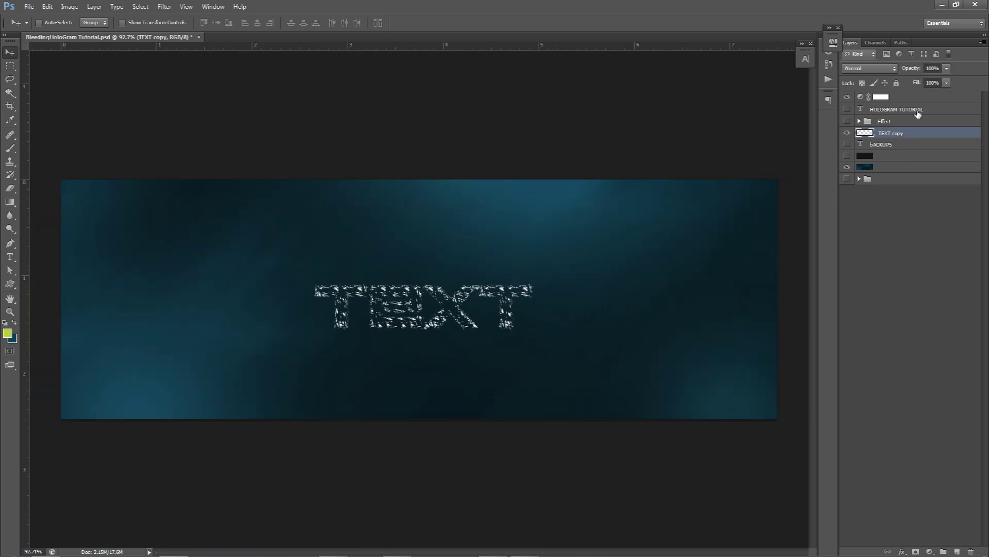
- Duplicate the bACKUPS text layer, make the duplicate visible and place it above TEXT copy
{"action": "key", "text": "alt+bracketleft"}
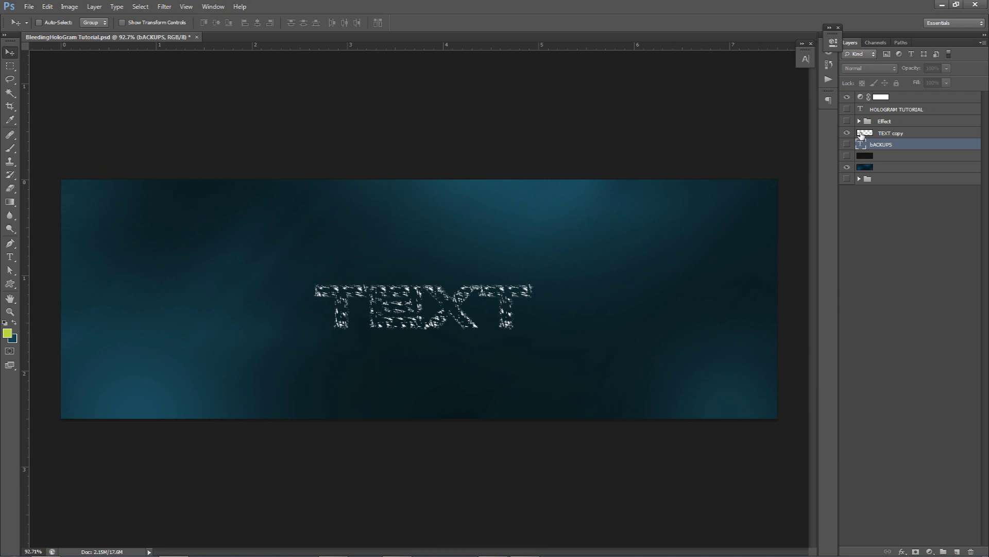
{"action": "key", "text": "ctrl+j"}
{"action": "left_click", "coordinate": [847, 144]}
{"action": "mouse_move", "coordinate": [910, 141]}
{"action": "left_mouse_down"}
{"action": "mouse_move", "coordinate": [896, 143]}
{"action": "mouse_move", "coordinate": [897, 130]}
{"action": "left_mouse_up"}
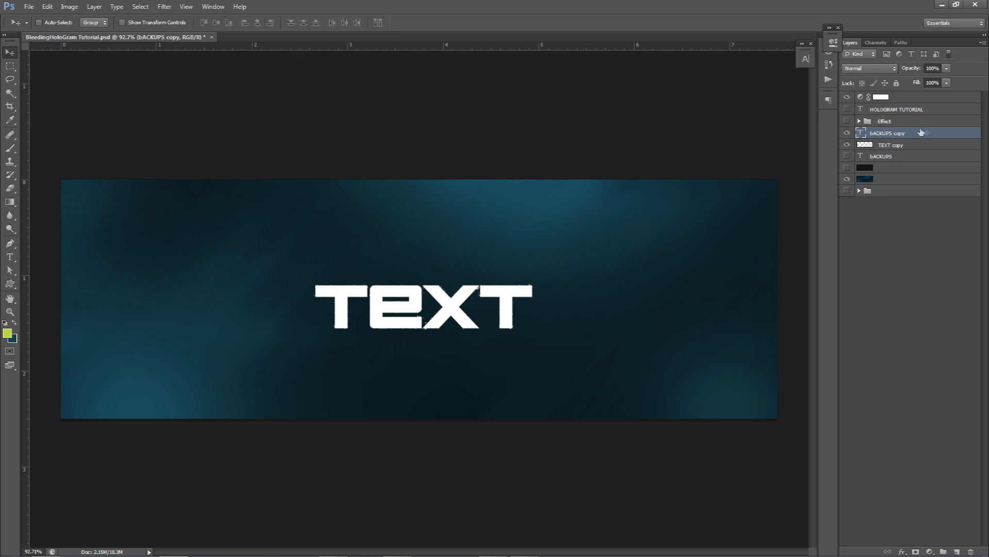
- Rasterize the bACKUPS copy layer and apply the Ripple distortion to it at 999% with size Small
{"action": "right_click", "coordinate": [905, 133]}
{"action": "left_click", "coordinate": [920, 221]}
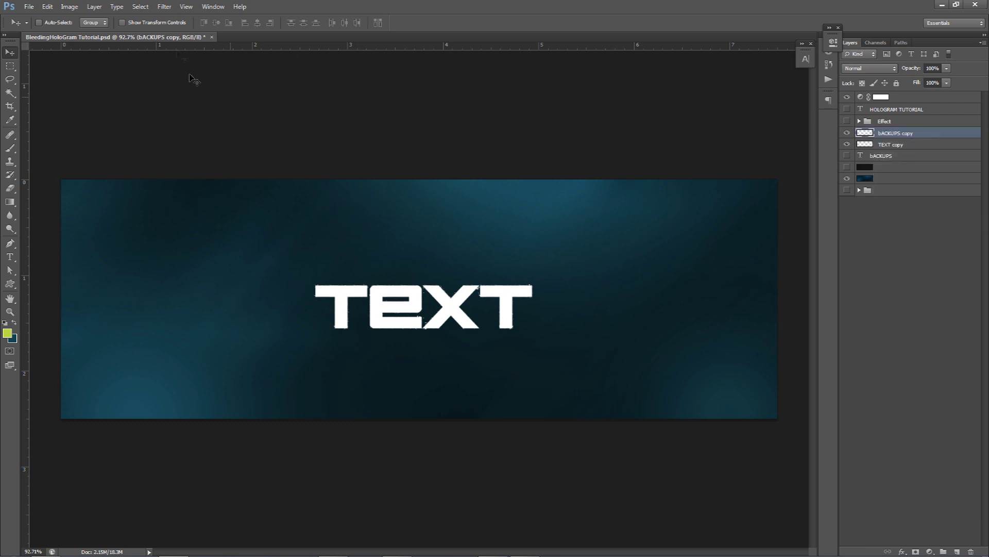
{"action": "left_click", "coordinate": [165, 6]}
{"action": "mouse_move", "coordinate": [176, 120]}
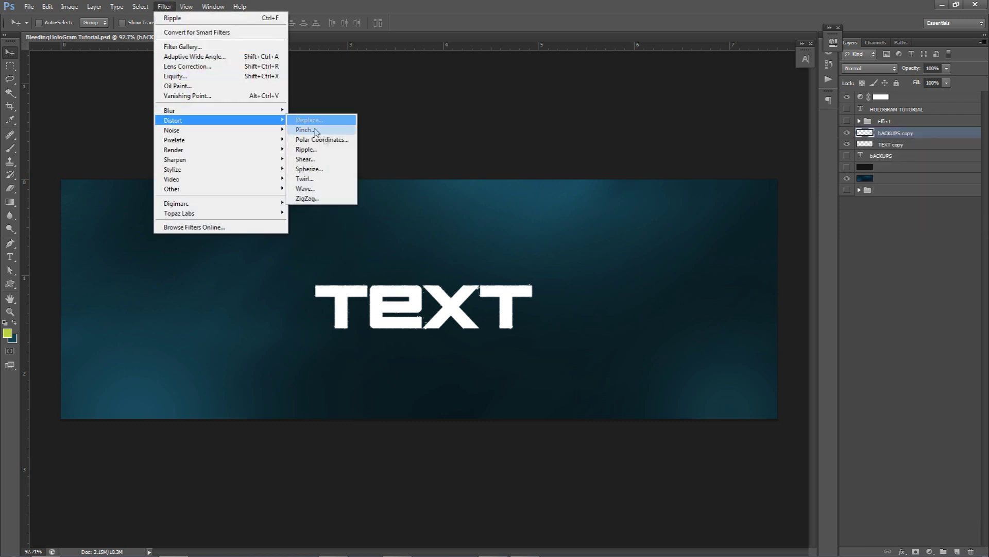
{"action": "left_click", "coordinate": [314, 150]}
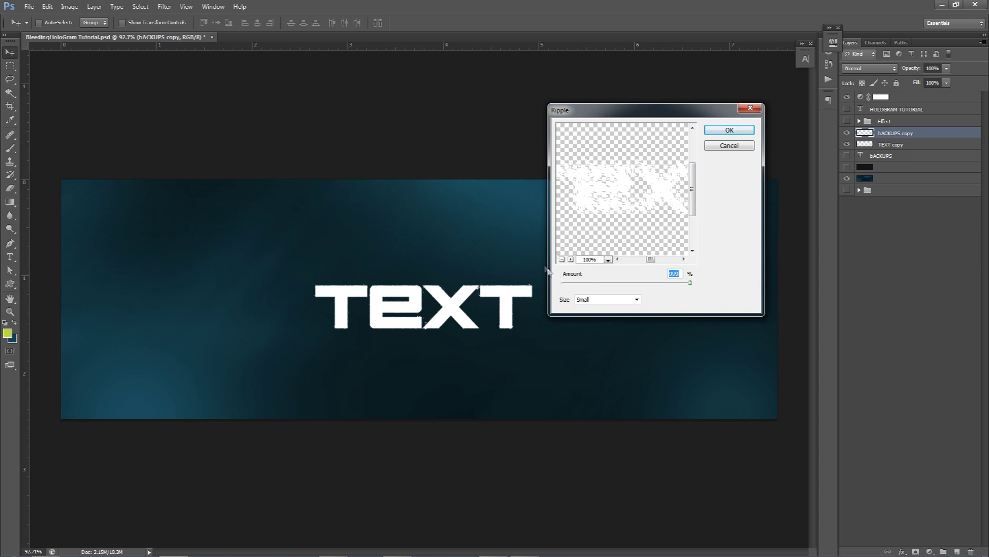
{"action": "left_click", "coordinate": [729, 131]}
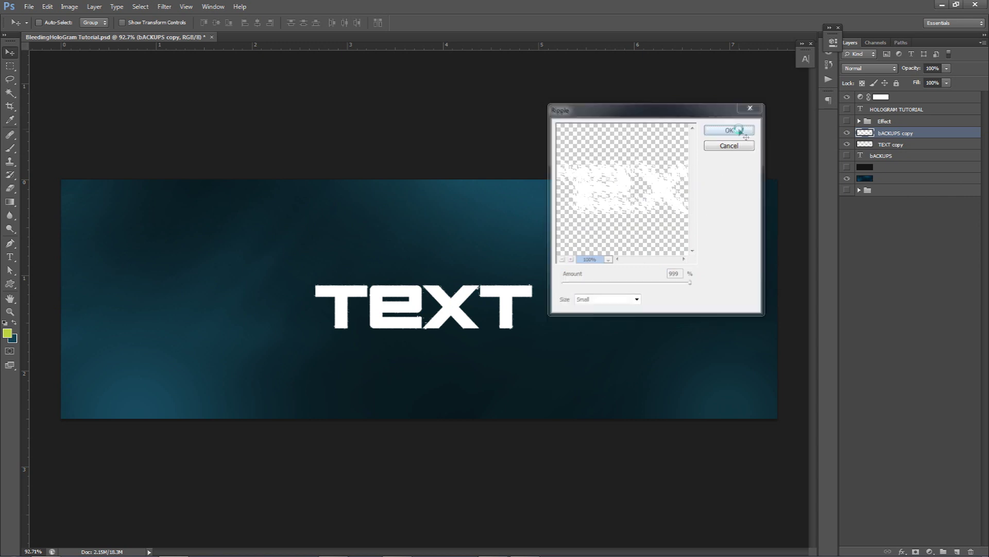
- Hide the TEXT copy layer and rename it Base
{"action": "left_click", "coordinate": [848, 144]}
{"action": "double_click", "coordinate": [896, 145]}
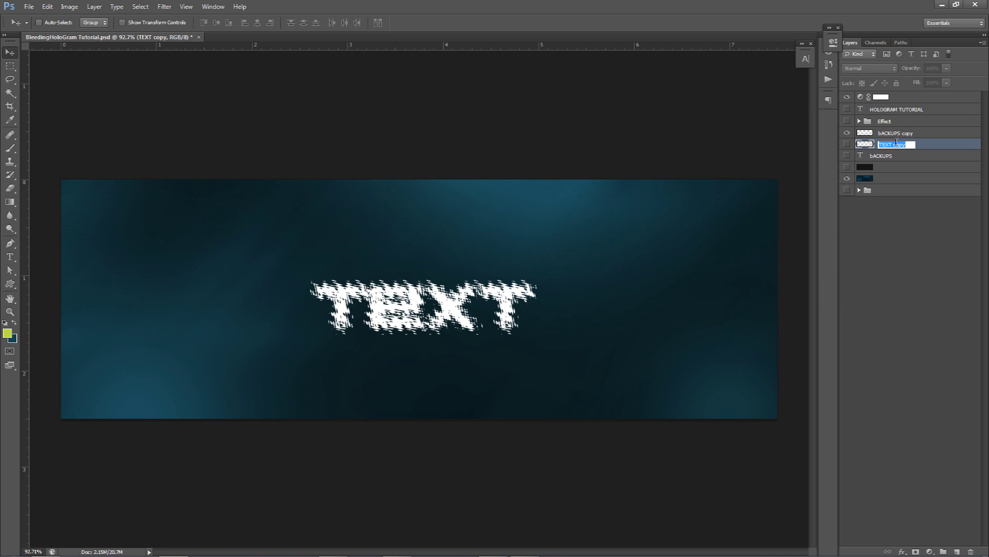
{"action": "type", "text": "Base"}
{"action": "key", "text": "Return"}
- Duplicate the bACKUPS copy layer, hide the original and apply the Ripple distortion to the duplicate
{"action": "left_click", "coordinate": [910, 135]}
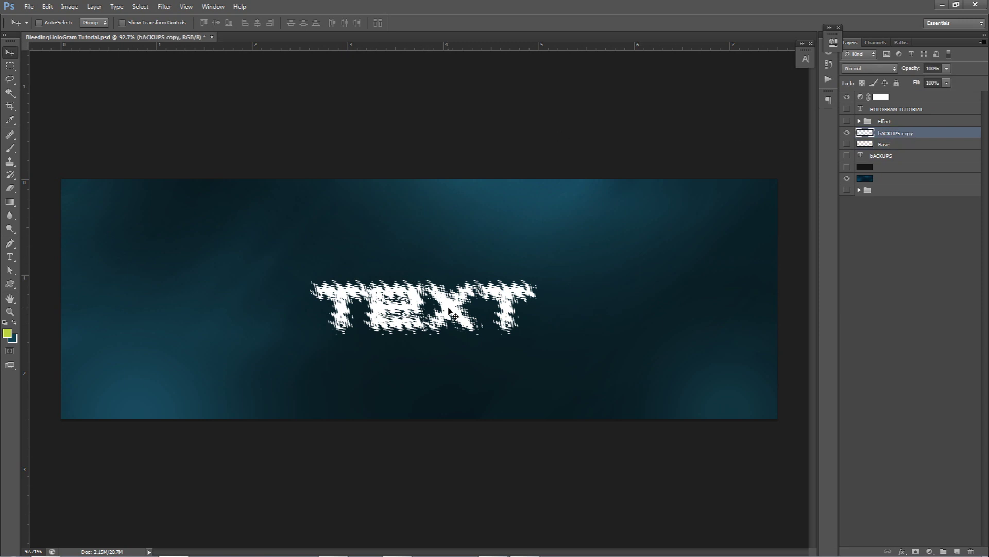
{"action": "key", "text": "ctrl+j"}
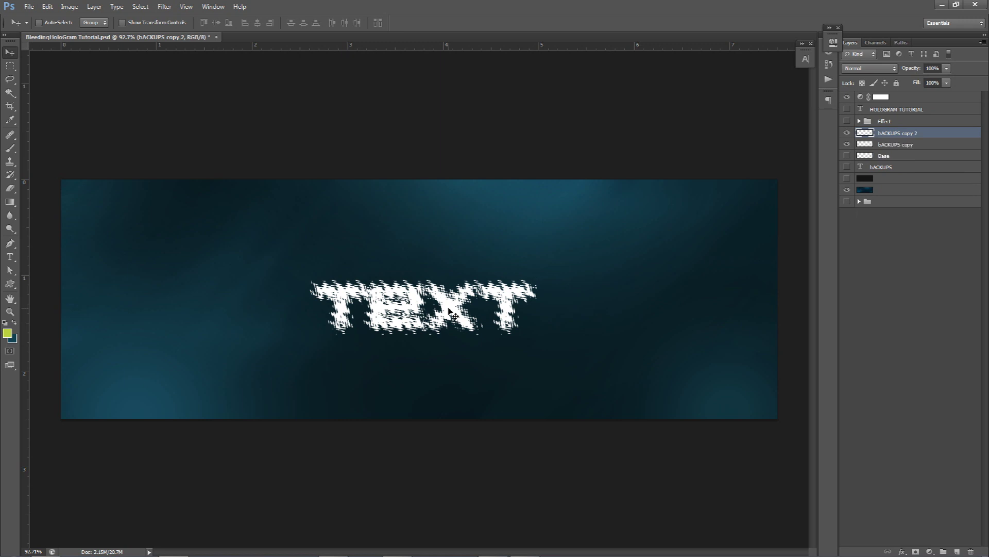
{"action": "left_click", "coordinate": [846, 144]}
{"action": "left_click", "coordinate": [162, 6]}
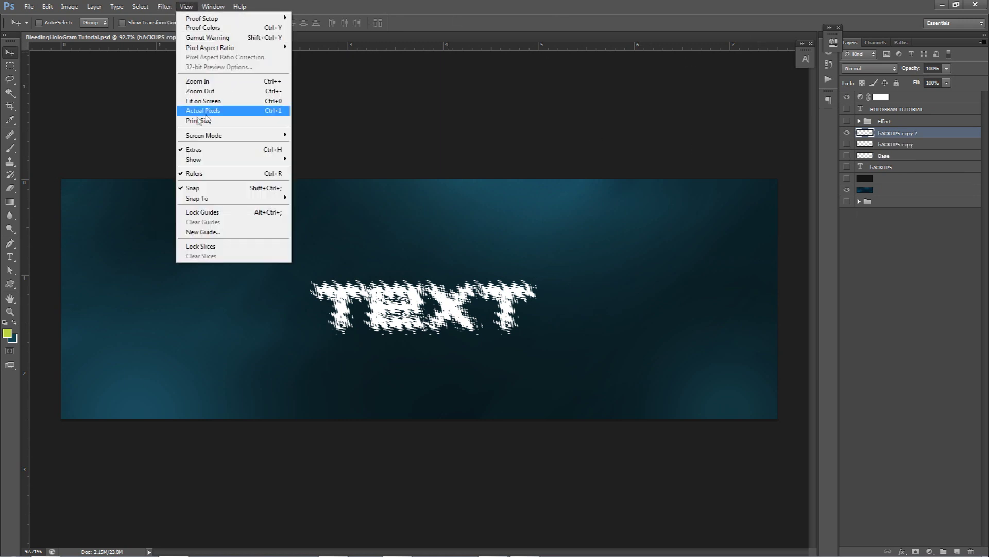
{"action": "mouse_move", "coordinate": [185, 122]}
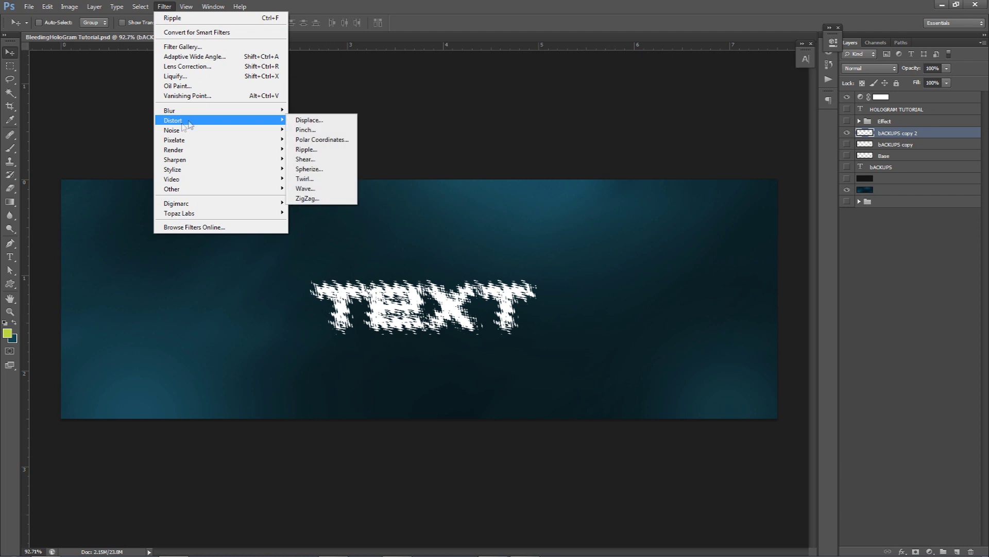
{"action": "left_click", "coordinate": [307, 149]}
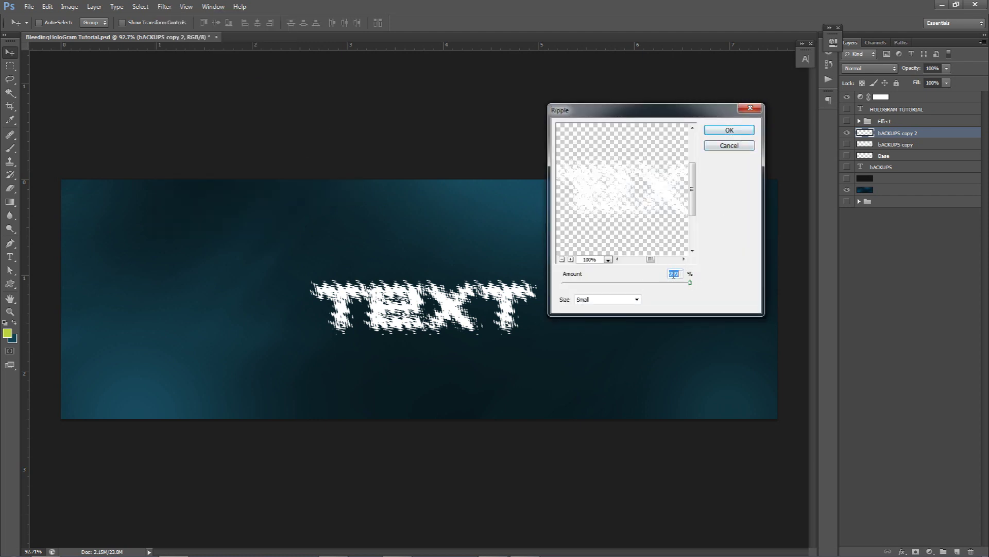
{"action": "left_click", "coordinate": [731, 131]}
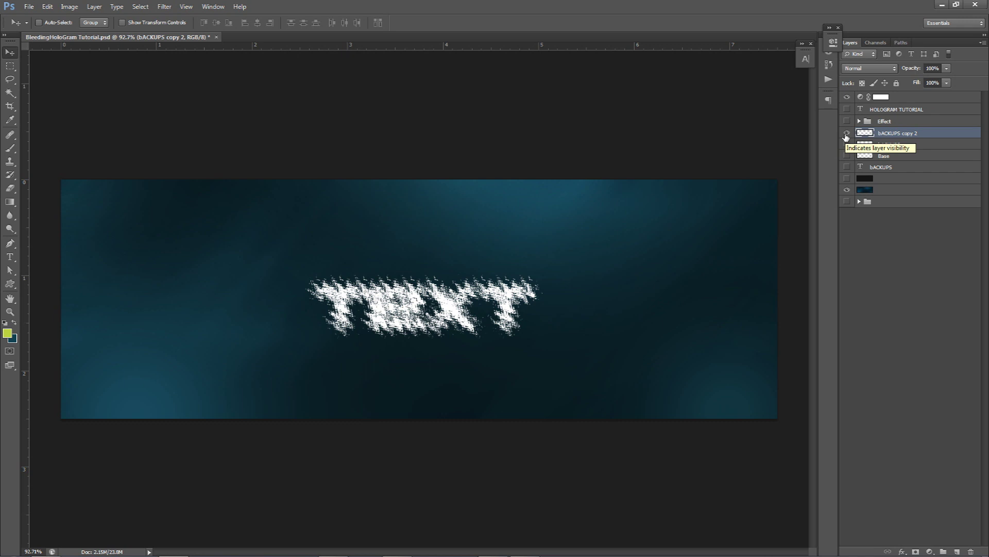
- Compare the bACKUPS copy 2 and bACKUPS copy layers by alternately showing and hiding them
{"action": "left_click", "coordinate": [846, 134]}
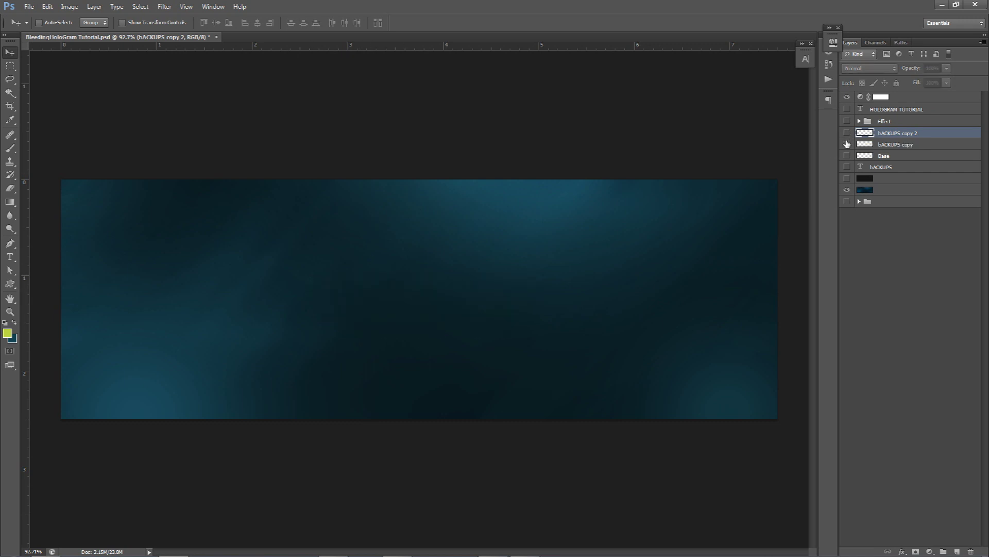
{"action": "left_click", "coordinate": [847, 144]}
{"action": "left_click", "coordinate": [895, 145]}
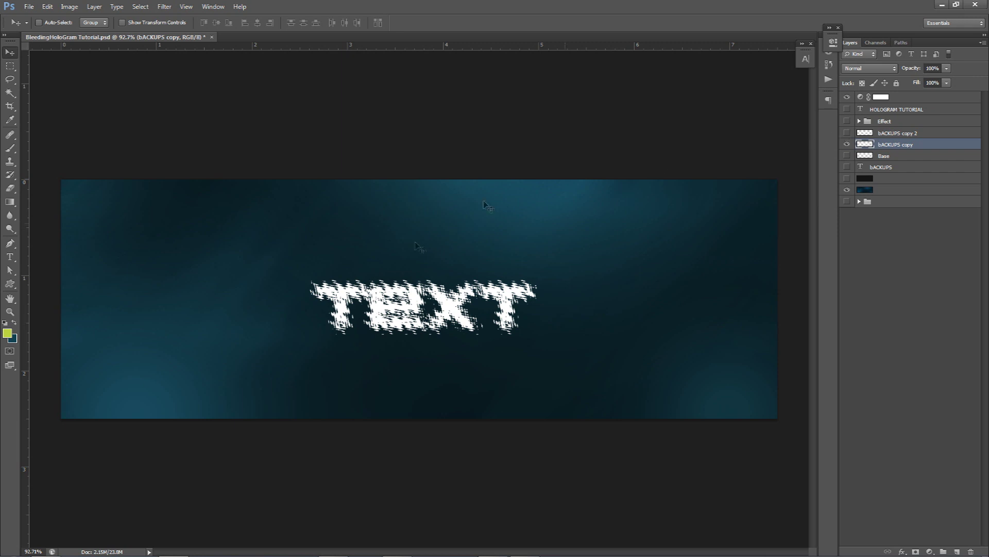
{"action": "left_click", "coordinate": [846, 134]}
{"action": "left_click", "coordinate": [846, 144]}
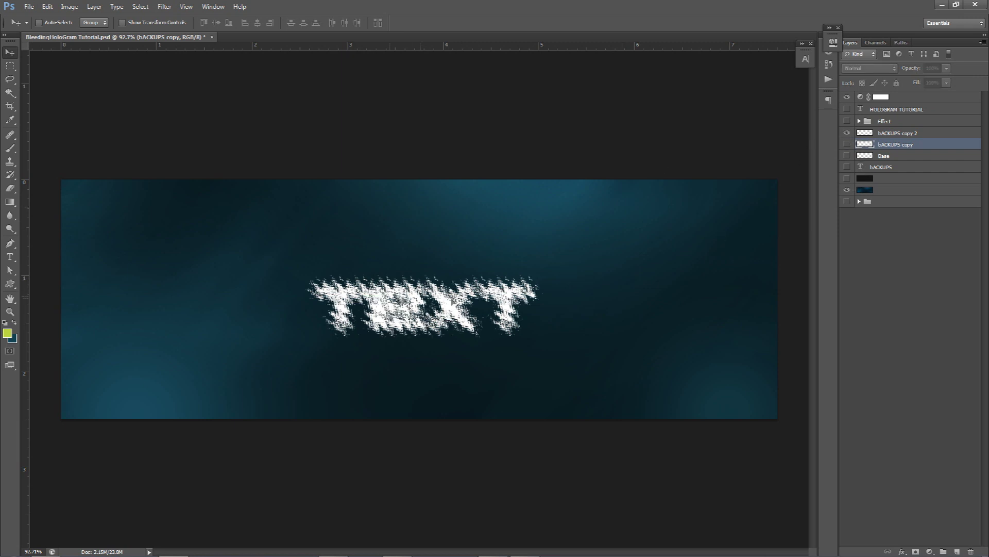
{"action": "left_click", "coordinate": [846, 133]}
{"action": "left_click", "coordinate": [846, 144]}
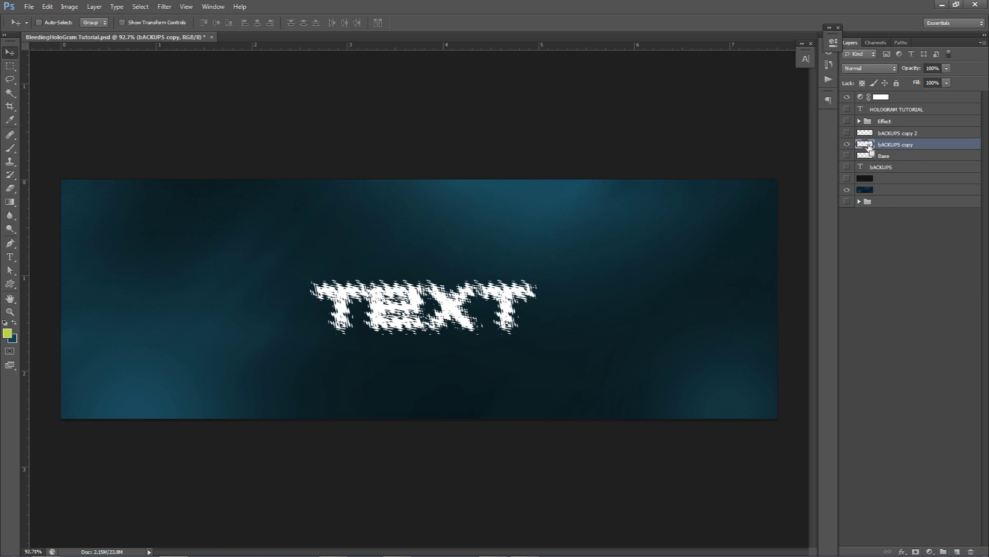
- Reapply the Ripple filter to bACKUPS copy, hide that layer and show bACKUPS copy 2
{"action": "key", "text": "ctrl+f"}
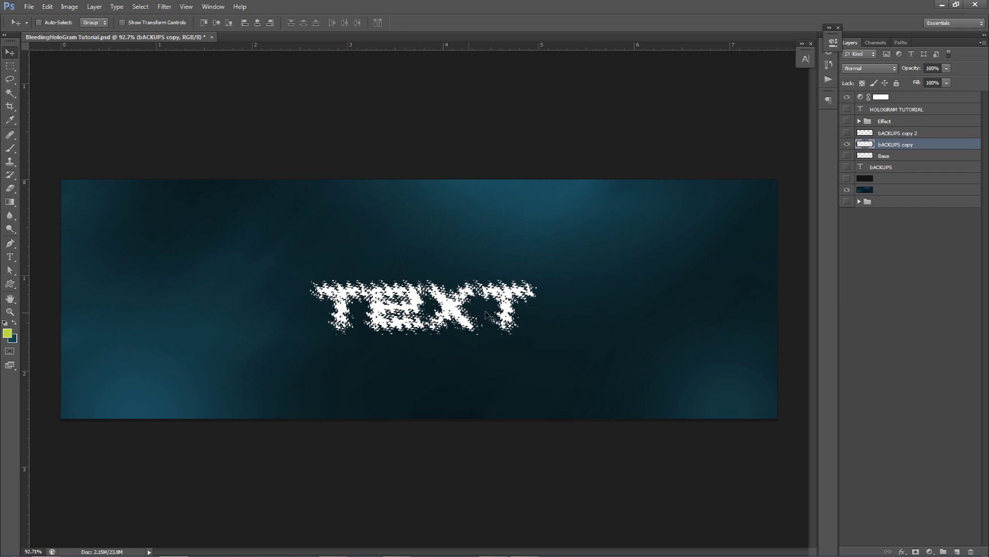
{"action": "left_click", "coordinate": [847, 133]}
{"action": "left_click", "coordinate": [847, 144]}
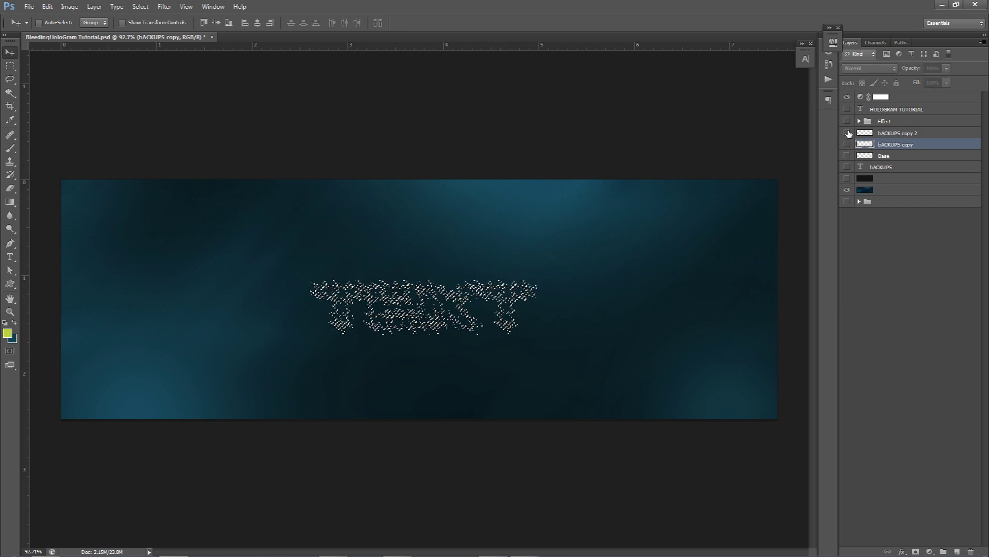
- Reapply the last Ripple filter repeatedly to the bACKUPS copy 2 layer to break the text into fine particles
{"action": "left_click", "coordinate": [902, 134]}
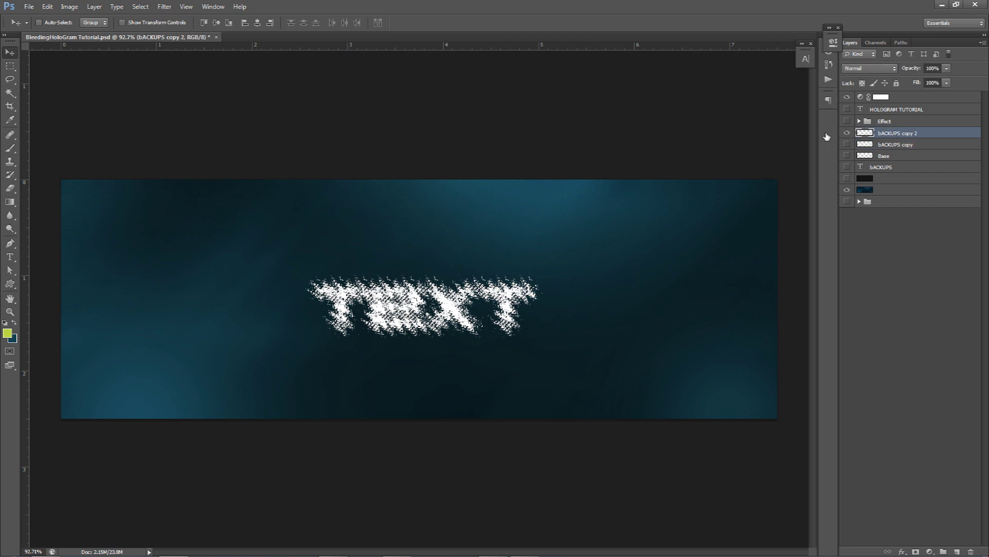
{"action": "key", "text": "ctrl+f"}
{"action": "key", "text": "ctrl+f"}
{"action": "key", "text": "ctrl+f"}
{"action": "key", "text": "ctrl+f"}
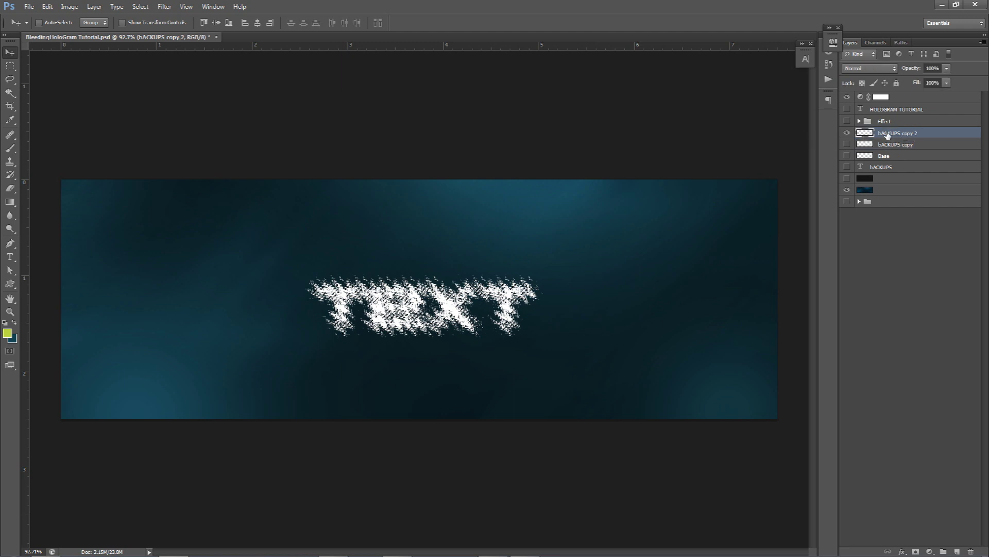
{"action": "key", "text": "ctrl+f"}
{"action": "key", "text": "ctrl+f"}
{"action": "key", "text": "ctrl+f"}
{"action": "key", "text": "ctrl+f"}
{"action": "key", "text": "ctrl+f"}
{"action": "key", "text": "ctrl+f"}
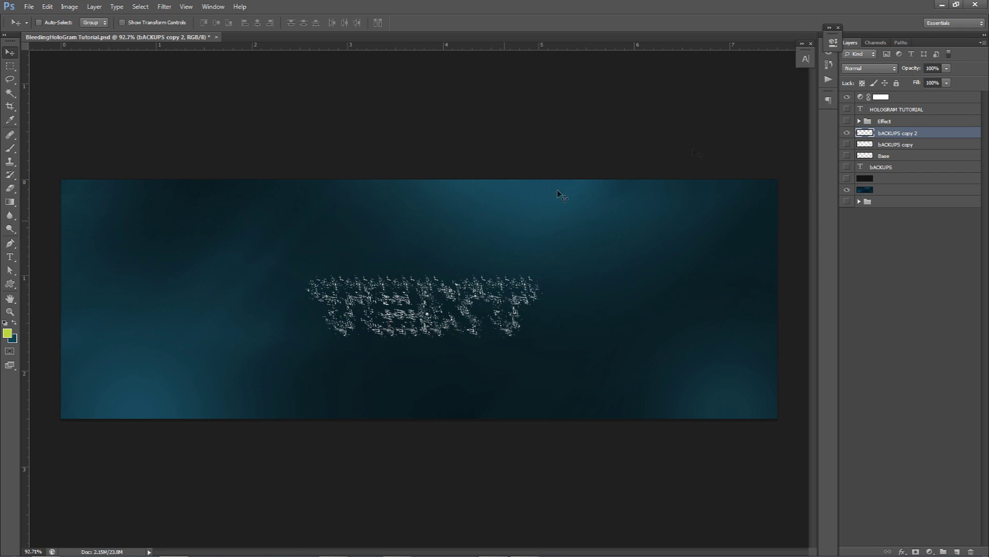
- Delete the bACKUPS copy layer and preview the Base layer under the particles by toggling its visibility
{"action": "left_click", "coordinate": [895, 147]}
{"action": "key", "text": "Delete"}
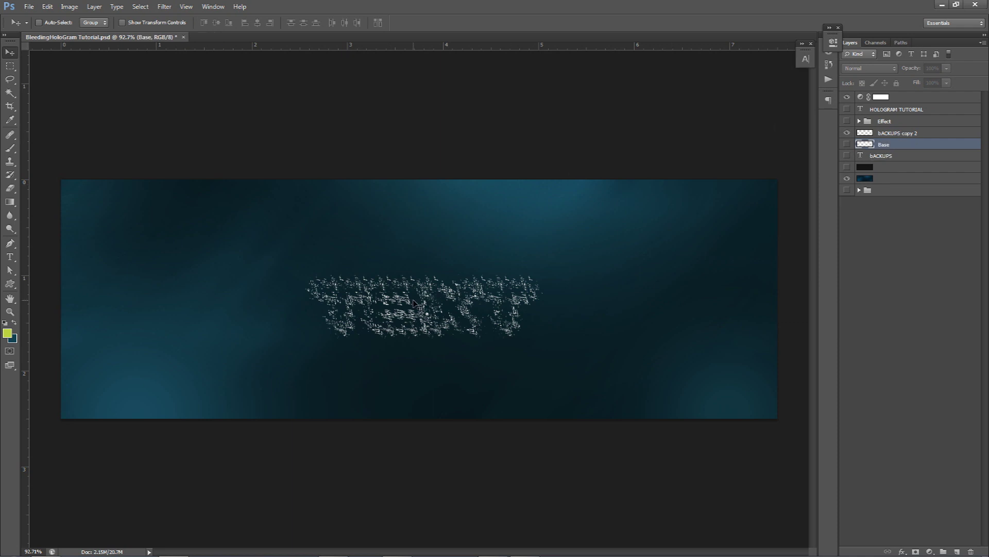
{"action": "left_click", "coordinate": [847, 145]}
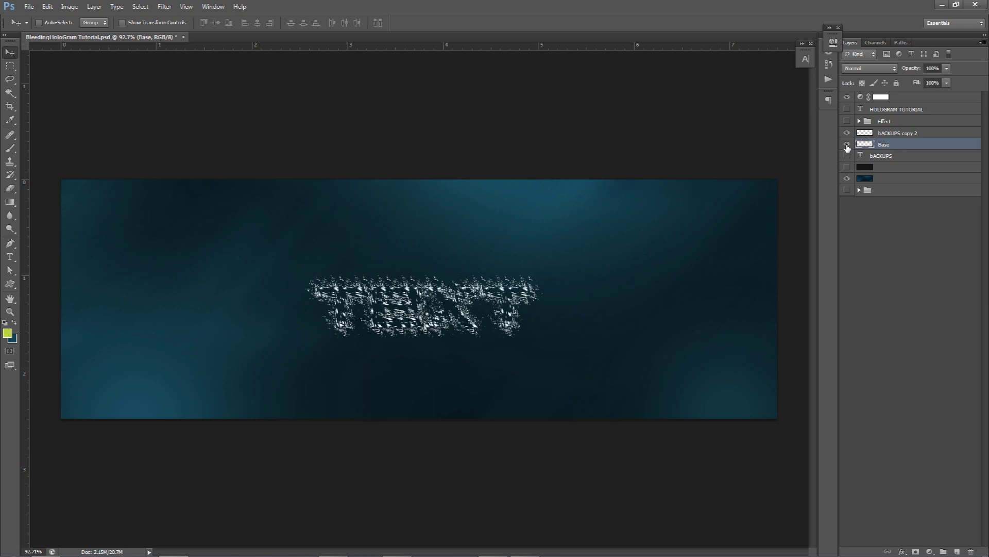
{"action": "left_click", "coordinate": [847, 146]}
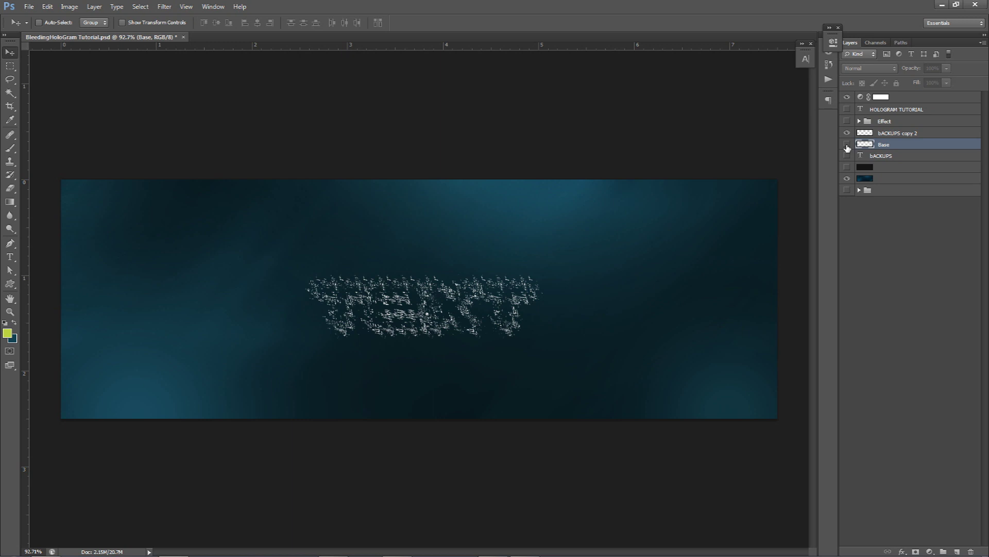
- Apply the last Ripple filter two more times to the bACKUPS copy 2 layer
{"action": "left_click", "coordinate": [897, 135]}
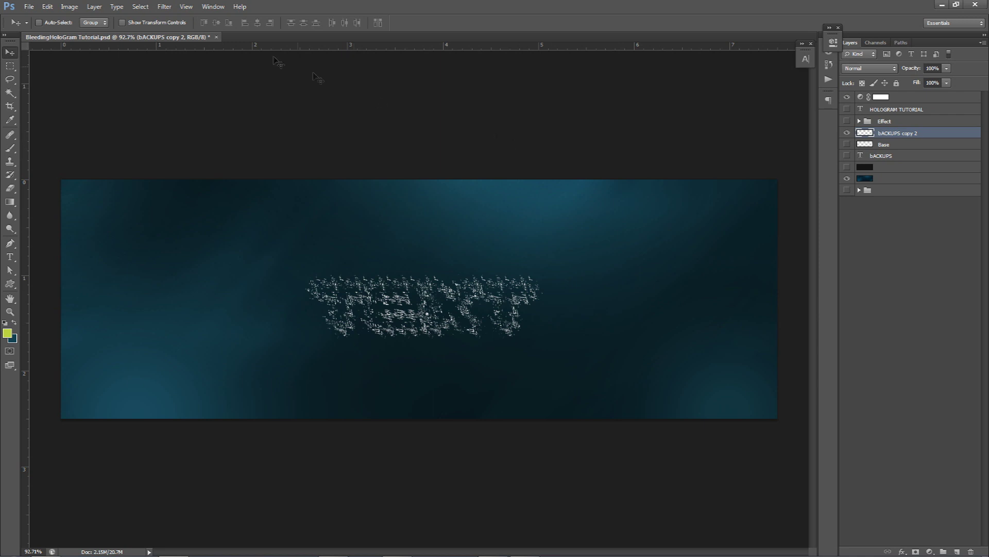
{"action": "left_click", "coordinate": [169, 5]}
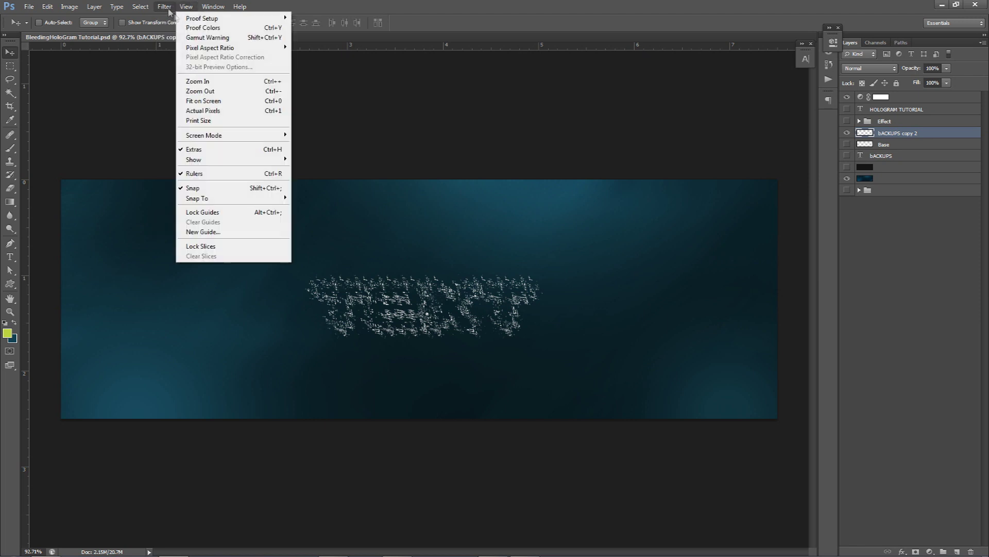
{"action": "left_click", "coordinate": [166, 19]}
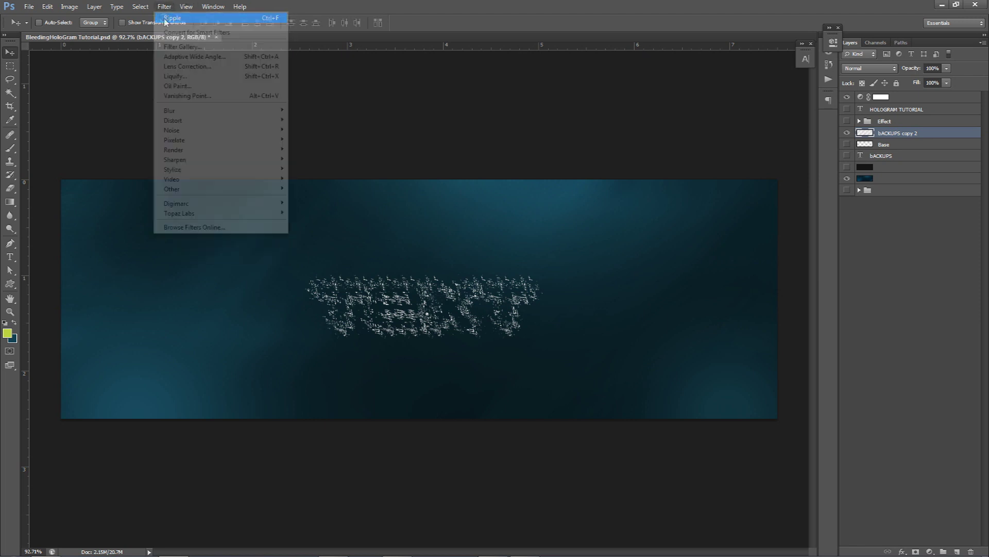
{"action": "left_click", "coordinate": [162, 7]}
{"action": "left_click", "coordinate": [167, 18]}
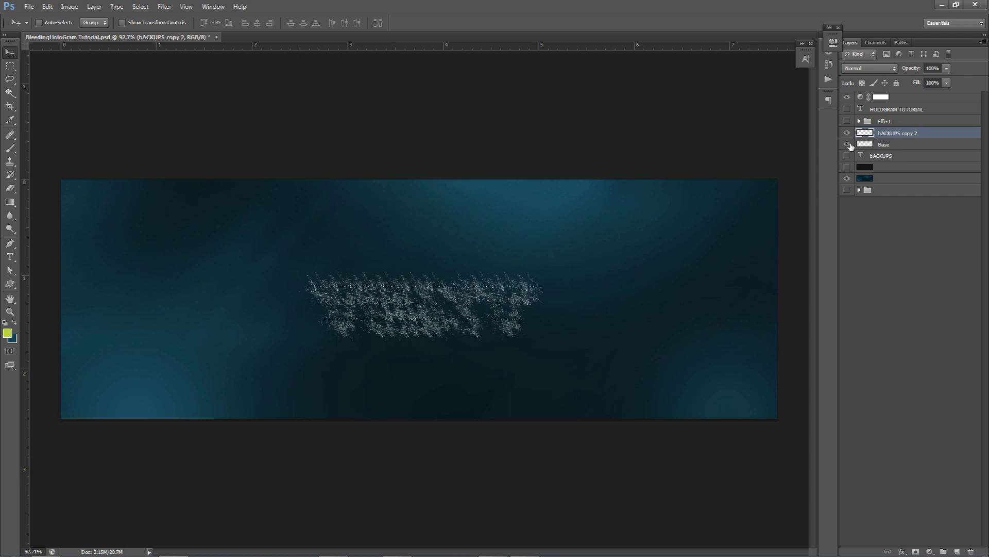
- Show the Base layer and rename the bACKUPS copy 2 layer to Particles
{"action": "left_click", "coordinate": [847, 145]}
{"action": "double_click", "coordinate": [897, 134]}
{"action": "type", "text": "P"}
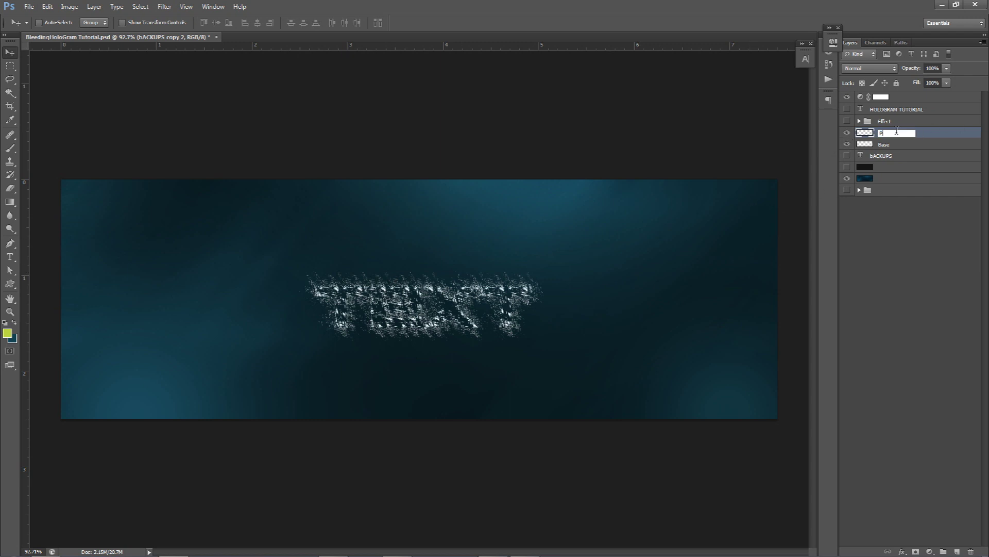
{"action": "type", "text": "arcicles"}
{"action": "key", "text": "Return"}
{"action": "double_click", "coordinate": [883, 133]}
{"action": "type", "text": "Particles"}
{"action": "key", "text": "Return"}
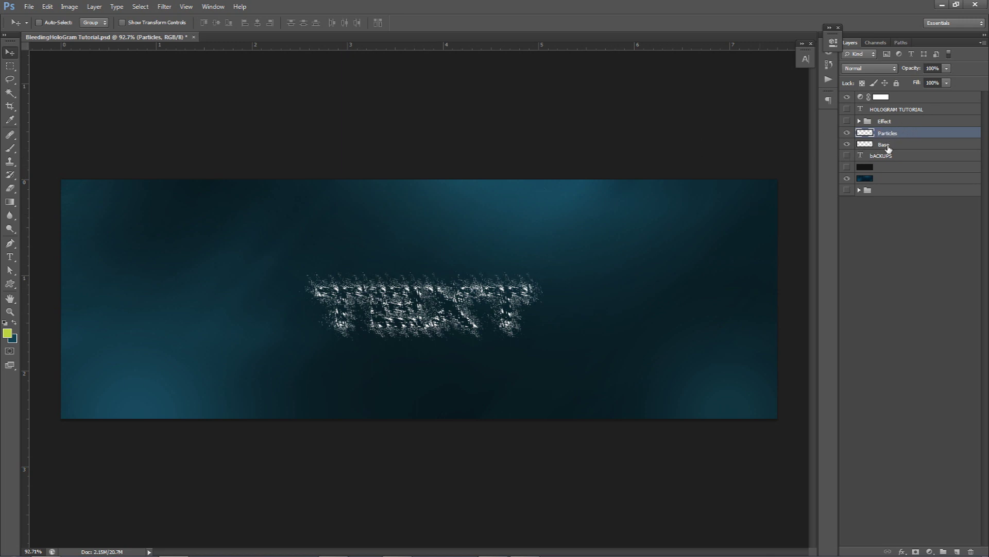
- Give the Base layer a bright yellow-green Color Overlay based on the foreground color, and rasterize its layer style
{"action": "double_click", "coordinate": [910, 147]}
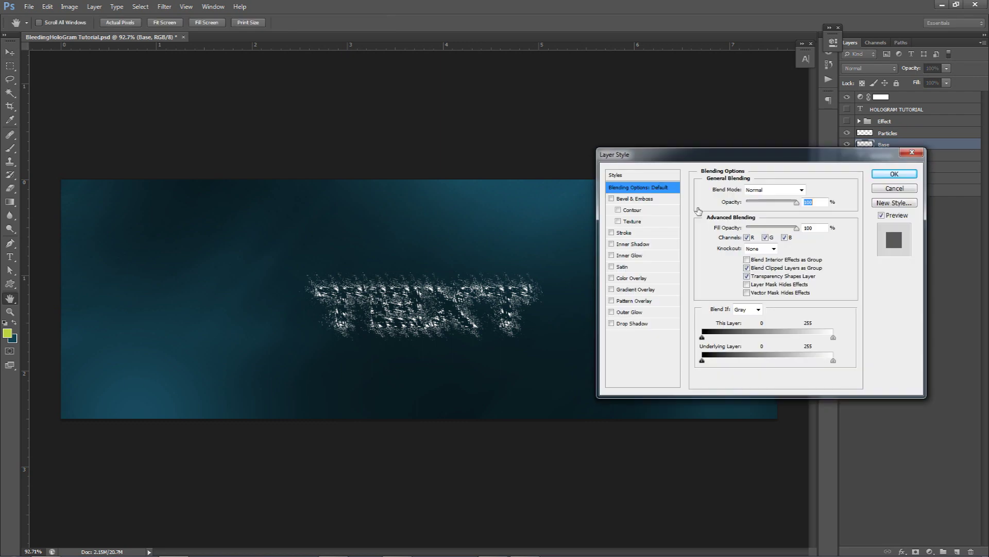
{"action": "left_click", "coordinate": [632, 278]}
{"action": "left_click", "coordinate": [811, 190]}
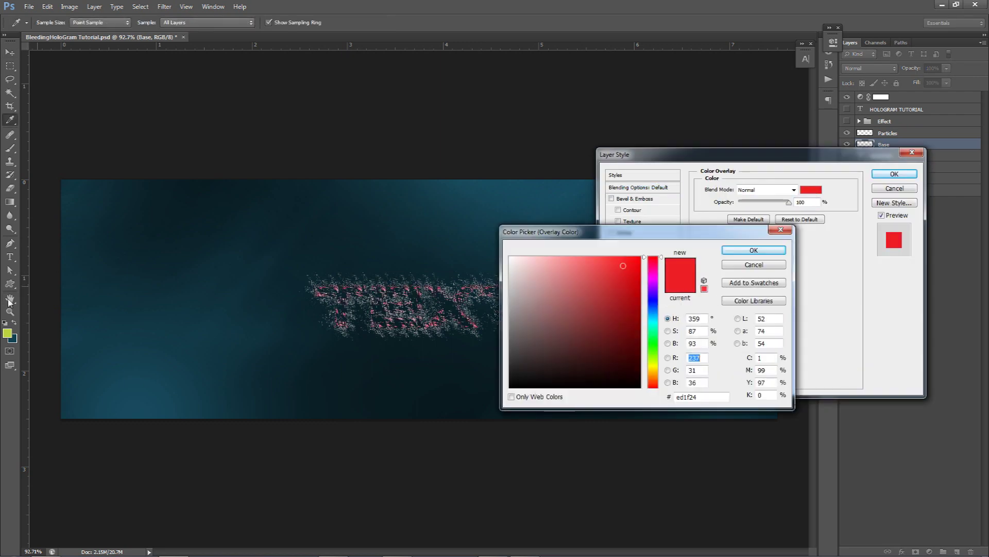
{"action": "left_click", "coordinate": [15, 331]}
{"action": "left_click", "coordinate": [623, 271]}
{"action": "left_click", "coordinate": [754, 250]}
{"action": "left_click", "coordinate": [908, 174]}
{"action": "right_click", "coordinate": [902, 145]}
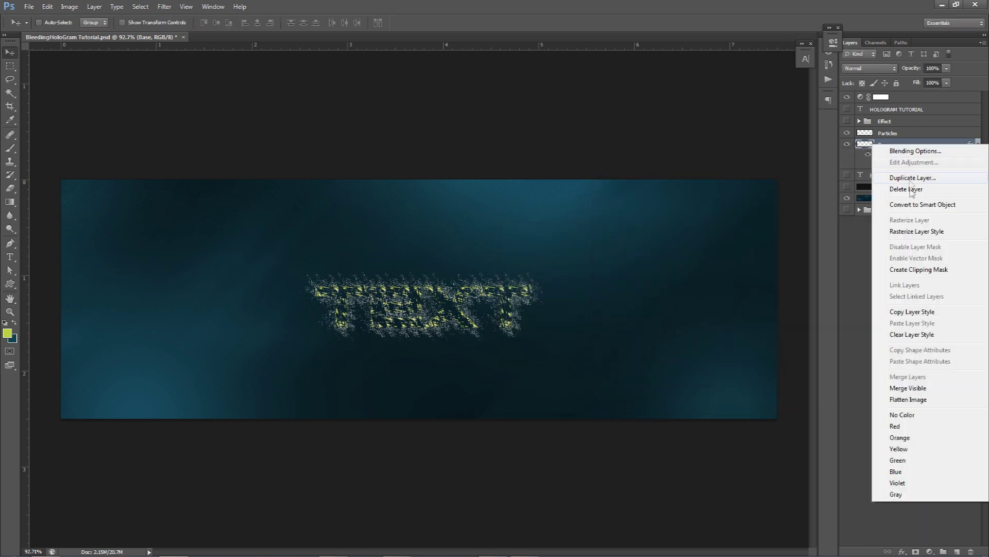
{"action": "left_click", "coordinate": [887, 232]}
- Give the Particles layer a green Color Overlay of #9eff48 and rasterize its layer style
{"action": "double_click", "coordinate": [905, 132]}
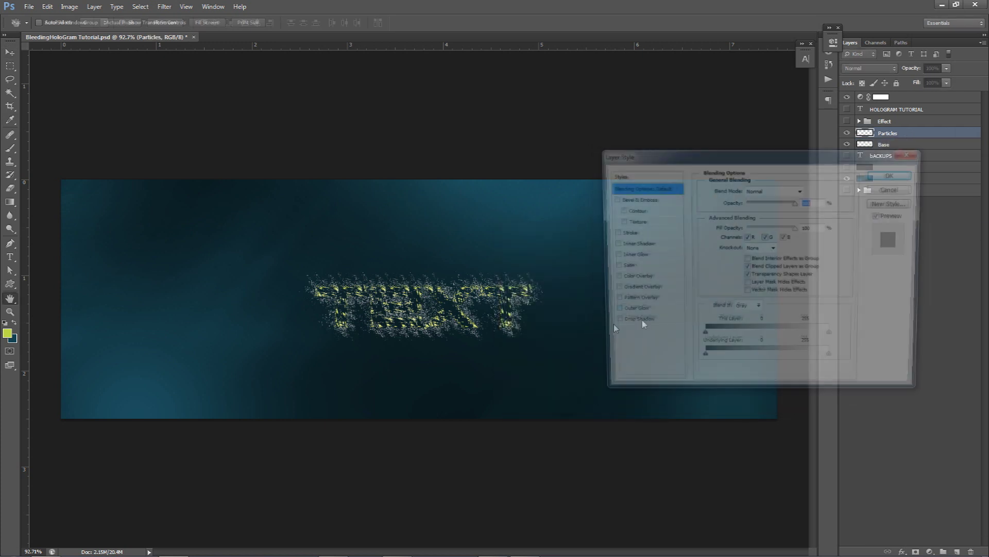
{"action": "left_click", "coordinate": [632, 279]}
{"action": "left_click", "coordinate": [811, 190]}
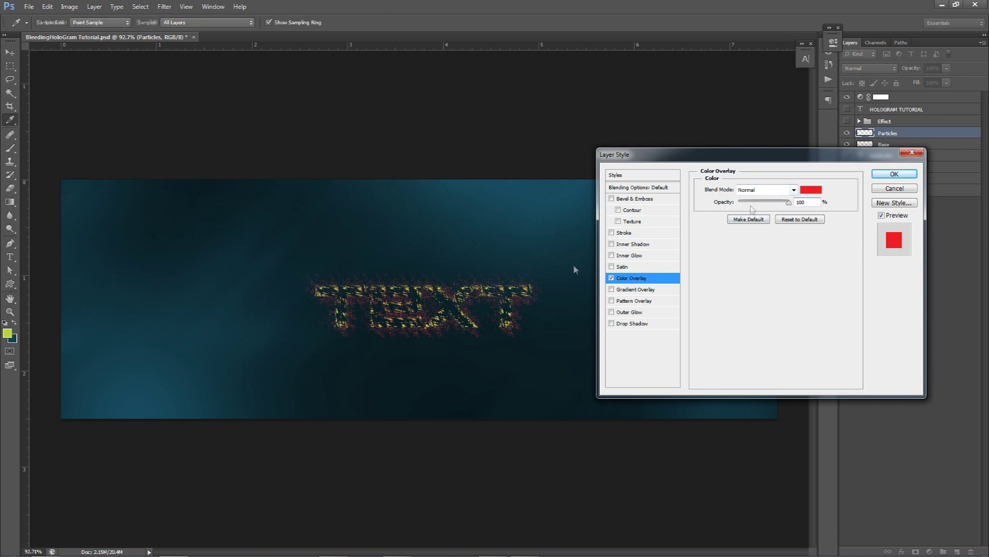
{"action": "left_click", "coordinate": [7, 332]}
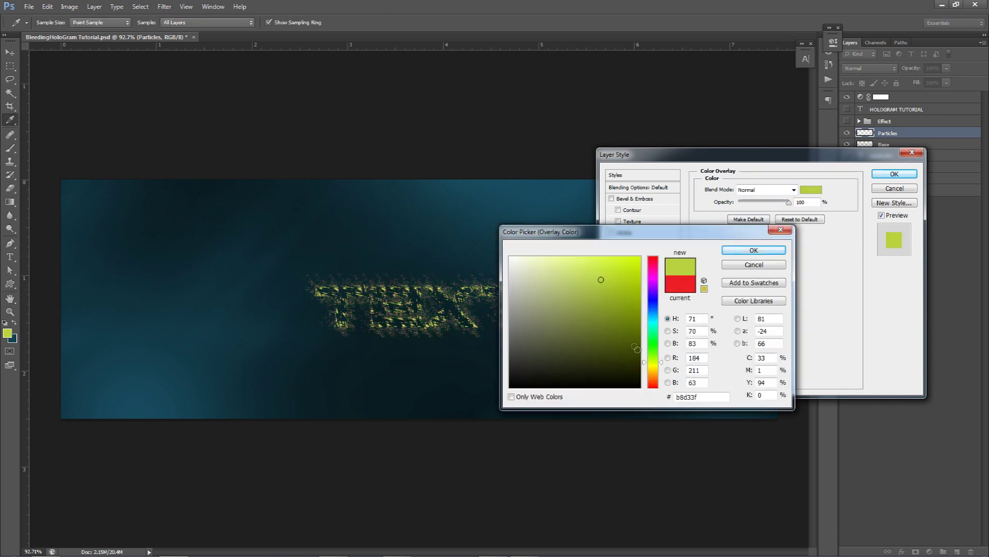
{"action": "left_click", "coordinate": [654, 357]}
{"action": "left_click", "coordinate": [604, 256]}
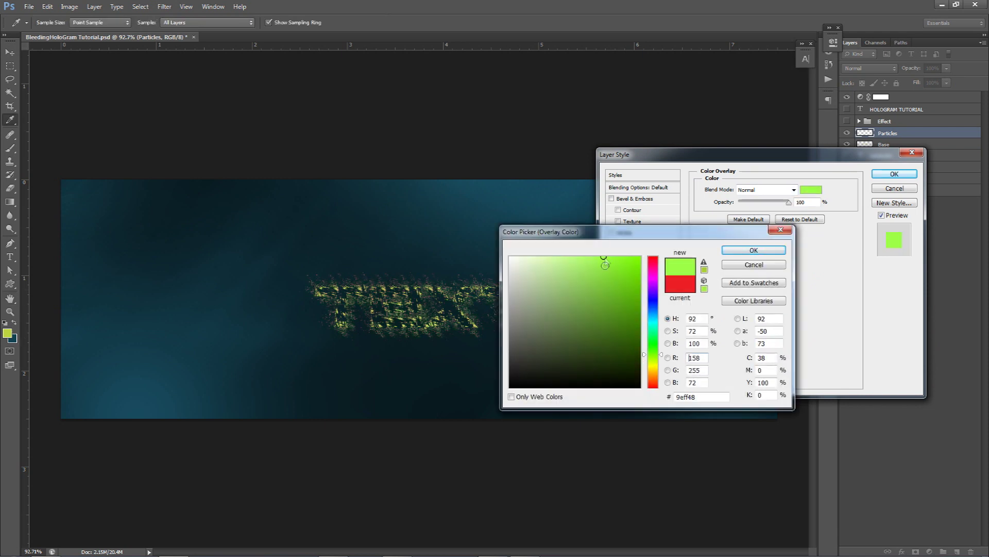
{"action": "left_click", "coordinate": [754, 250]}
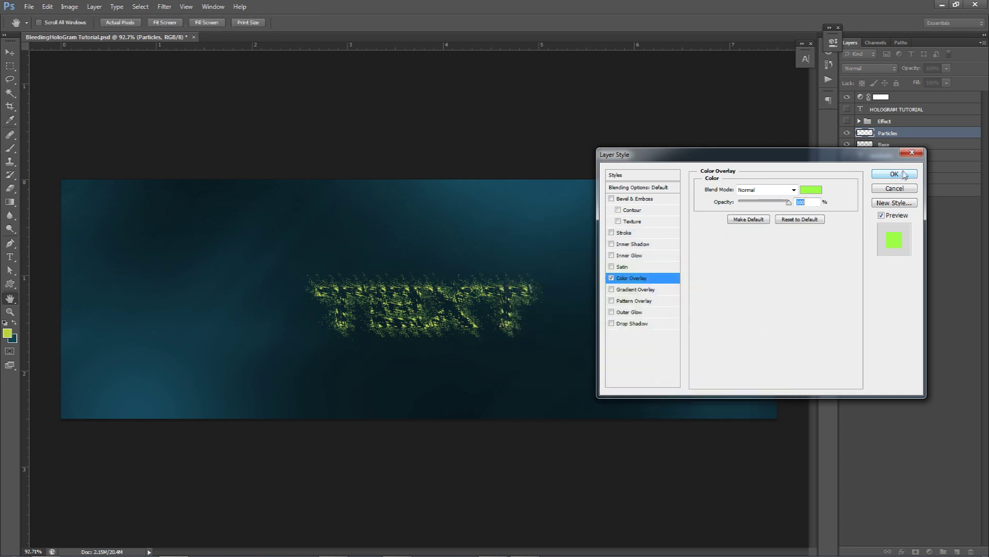
{"action": "left_click", "coordinate": [894, 174]}
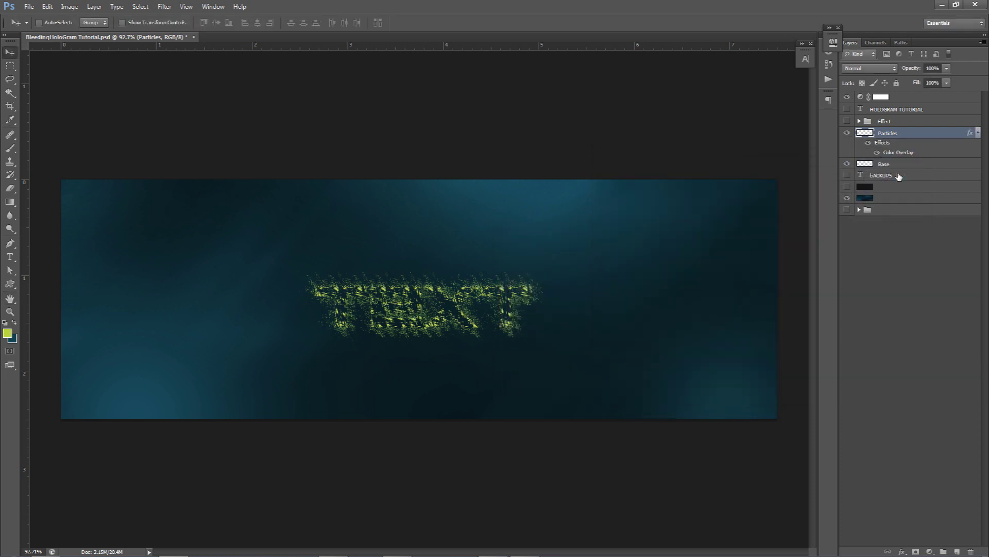
{"action": "right_click", "coordinate": [907, 133]}
{"action": "left_click", "coordinate": [917, 218]}
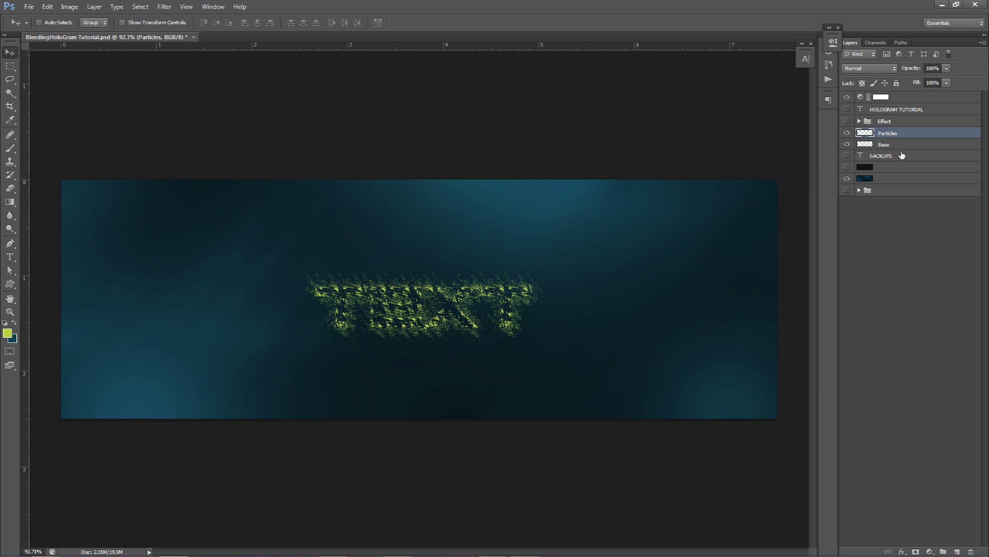
{"action": "double_click", "coordinate": [913, 135]}
{"action": "left_click", "coordinate": [633, 279]}
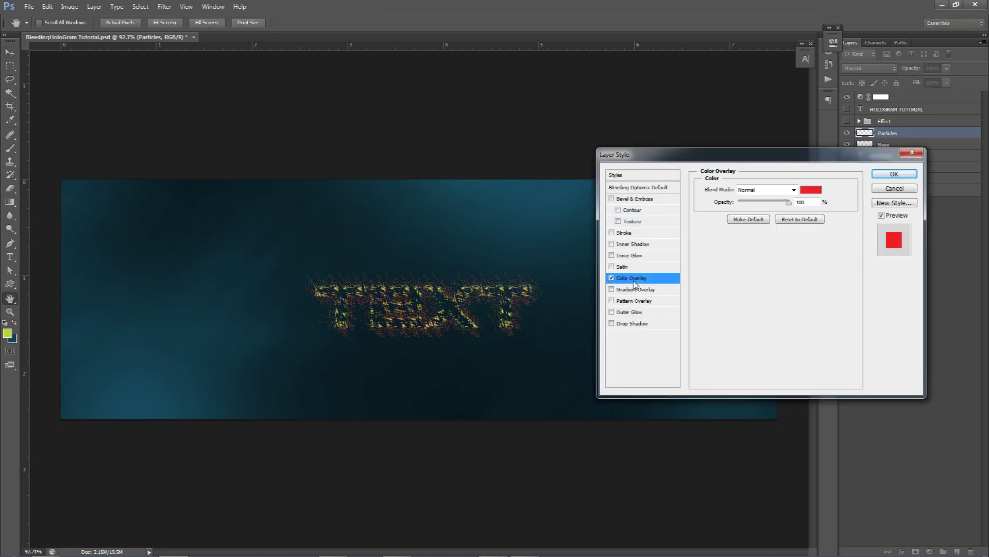
{"action": "left_click", "coordinate": [892, 189]}
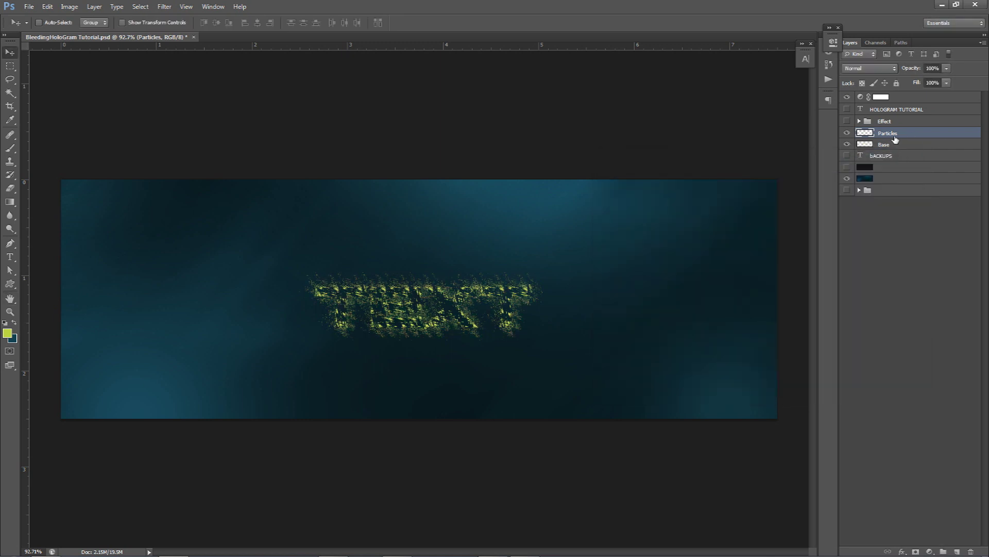
- Erase the scattered particles around the lower part of the text on the Particles layer, using an enlarged Eraser brush of size 99
{"action": "key", "text": "e"}
{"action": "scroll", "coordinate": [327, 323], "scroll_direction": "up", "scroll_amount": 7}
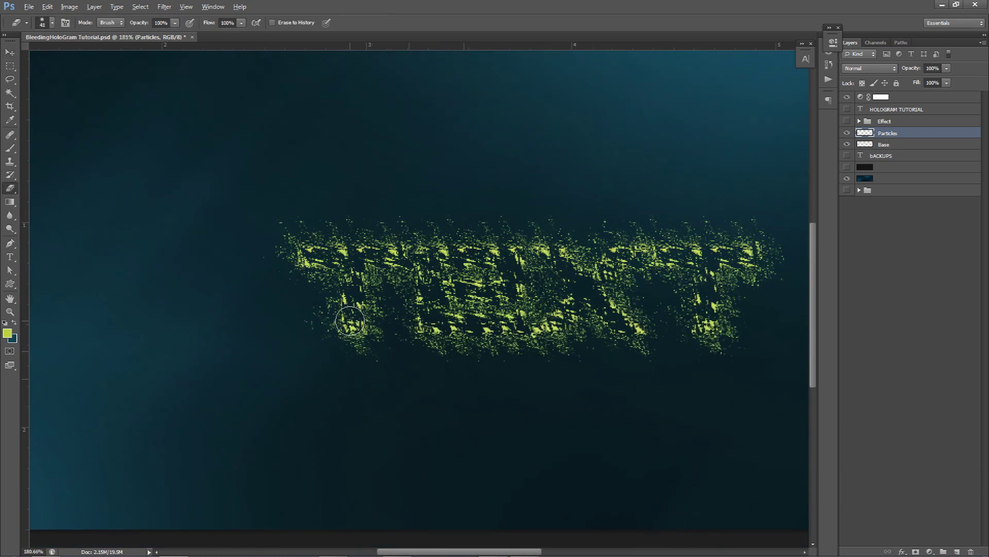
{"action": "left_click_drag", "start_coordinate": [354, 314], "coordinate": [383, 305]}
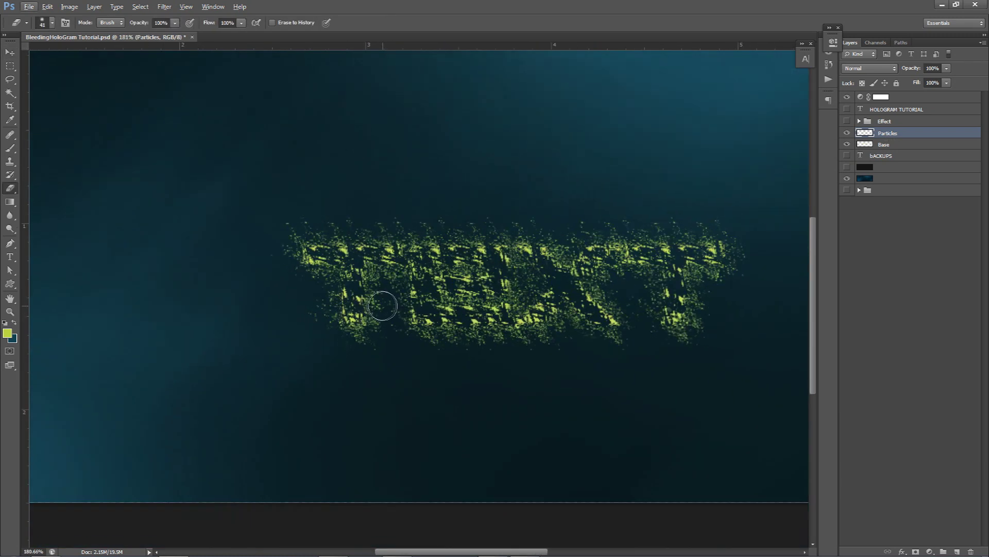
{"action": "scroll", "coordinate": [350, 307], "scroll_direction": "down", "scroll_amount": 5}
{"action": "right_click", "coordinate": [347, 302], "text": "alt"}
{"action": "right_click", "coordinate": [354, 302], "text": "alt"}
{"action": "mouse_move", "coordinate": [337, 311]}
{"action": "left_mouse_down"}
{"action": "mouse_move", "coordinate": [361, 319]}
{"action": "mouse_move", "coordinate": [360, 304]}
{"action": "mouse_move", "coordinate": [330, 297]}
{"action": "mouse_move", "coordinate": [400, 309]}
{"action": "mouse_move", "coordinate": [432, 296]}
{"action": "mouse_move", "coordinate": [431, 284]}
{"action": "mouse_move", "coordinate": [447, 289]}
{"action": "mouse_move", "coordinate": [439, 298]}
{"action": "mouse_move", "coordinate": [478, 301]}
{"action": "mouse_move", "coordinate": [488, 315]}
{"action": "mouse_move", "coordinate": [506, 306]}
{"action": "mouse_move", "coordinate": [501, 277]}
{"action": "mouse_move", "coordinate": [511, 292]}
{"action": "mouse_move", "coordinate": [557, 303]}
{"action": "mouse_move", "coordinate": [578, 303]}
{"action": "mouse_move", "coordinate": [597, 283]}
{"action": "mouse_move", "coordinate": [565, 311]}
{"action": "mouse_move", "coordinate": [591, 289]}
{"action": "mouse_move", "coordinate": [600, 261]}
{"action": "mouse_move", "coordinate": [464, 338]}
{"action": "left_mouse_up"}
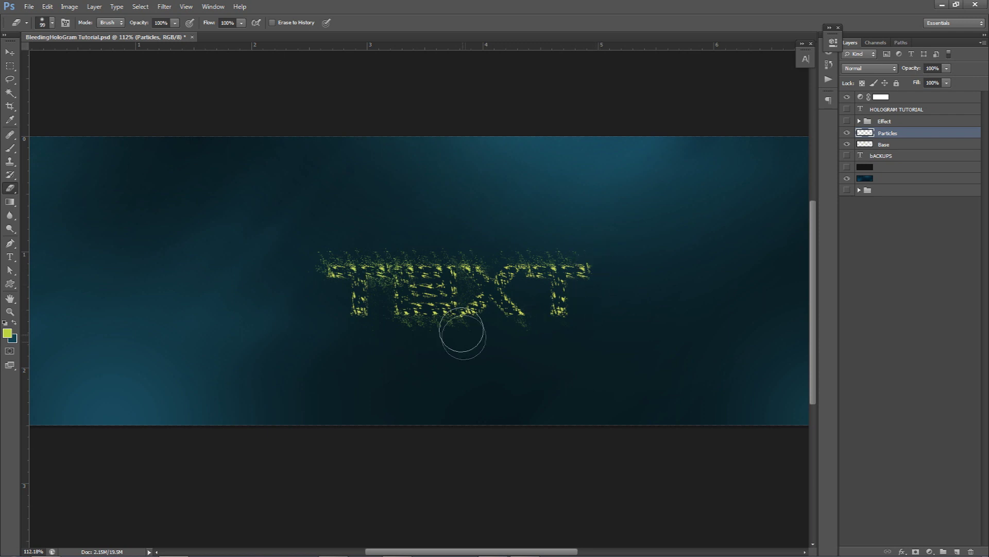
{"action": "scroll", "coordinate": [519, 299], "scroll_direction": "down", "scroll_amount": 2}
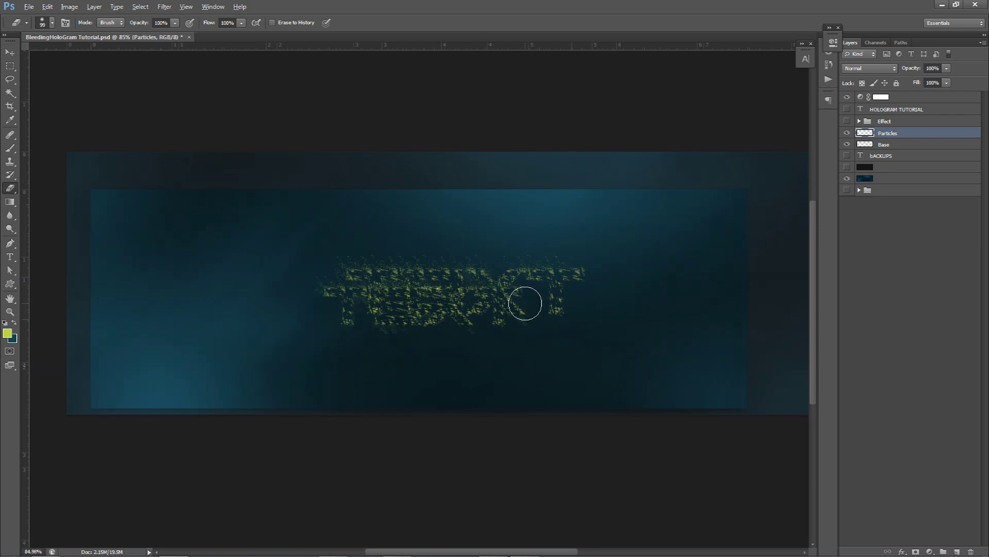
{"action": "scroll", "coordinate": [525, 309], "scroll_direction": "up", "scroll_amount": 1}
{"action": "scroll", "coordinate": [531, 320], "scroll_direction": "down", "scroll_amount": 1}
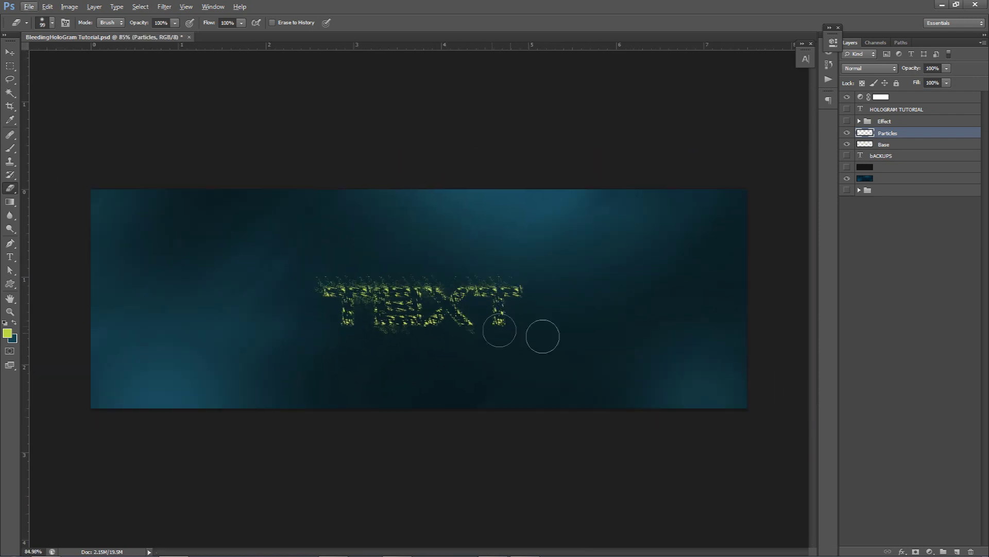
{"action": "key", "text": "v"}
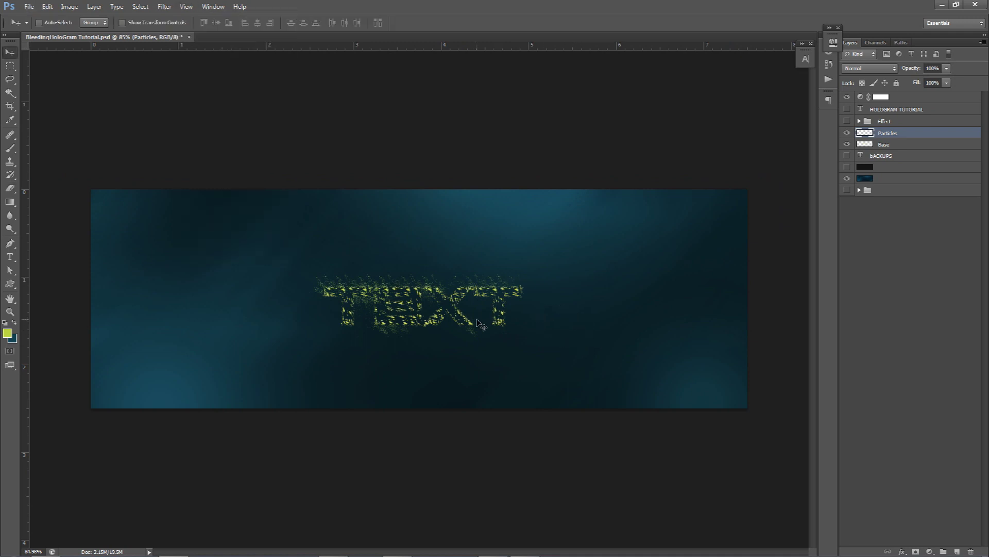
{"action": "key", "text": "e"}
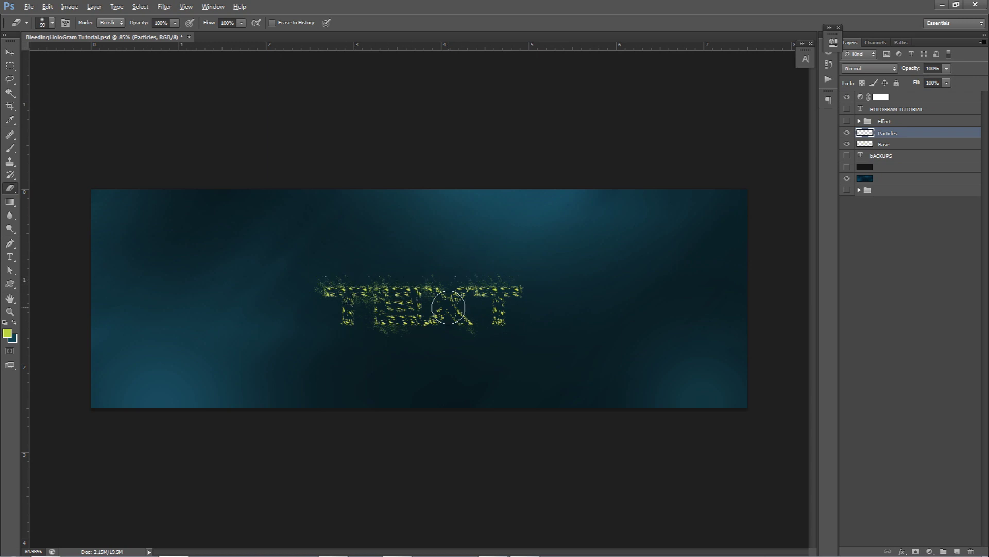
{"action": "scroll", "coordinate": [464, 260], "scroll_direction": "up", "scroll_amount": 2}
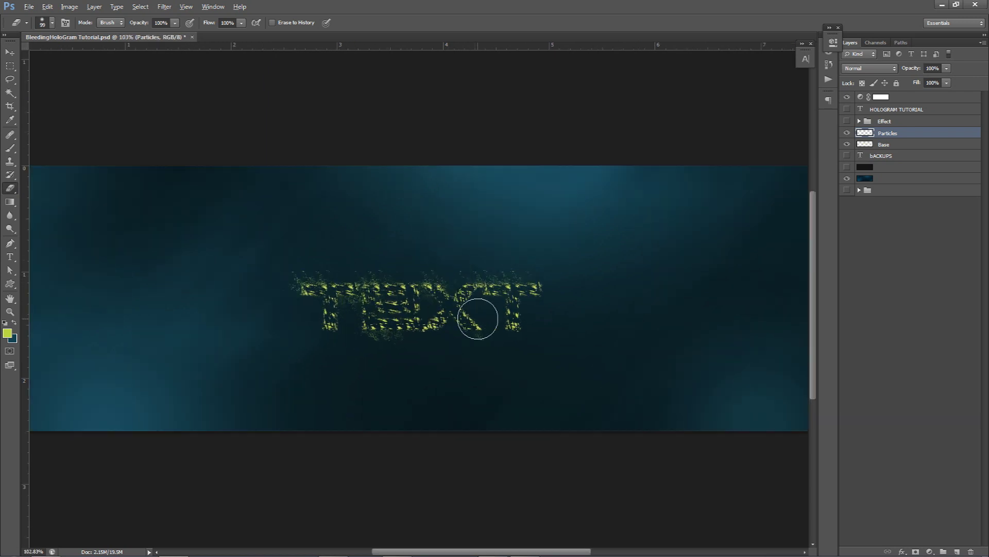
- Show the bACKUPS text layer and set its blend mode to Overlay
{"action": "left_click", "coordinate": [847, 158]}
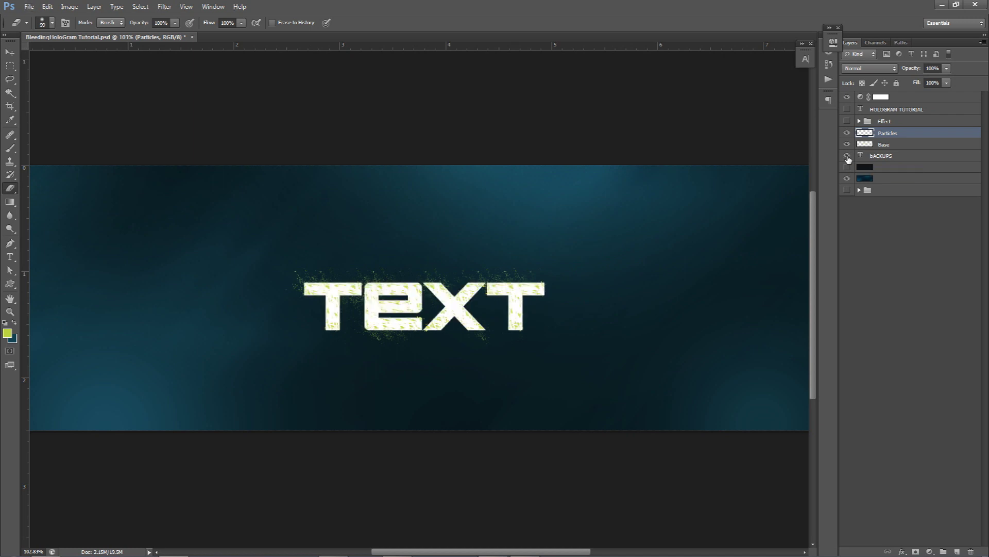
{"action": "left_click", "coordinate": [889, 159]}
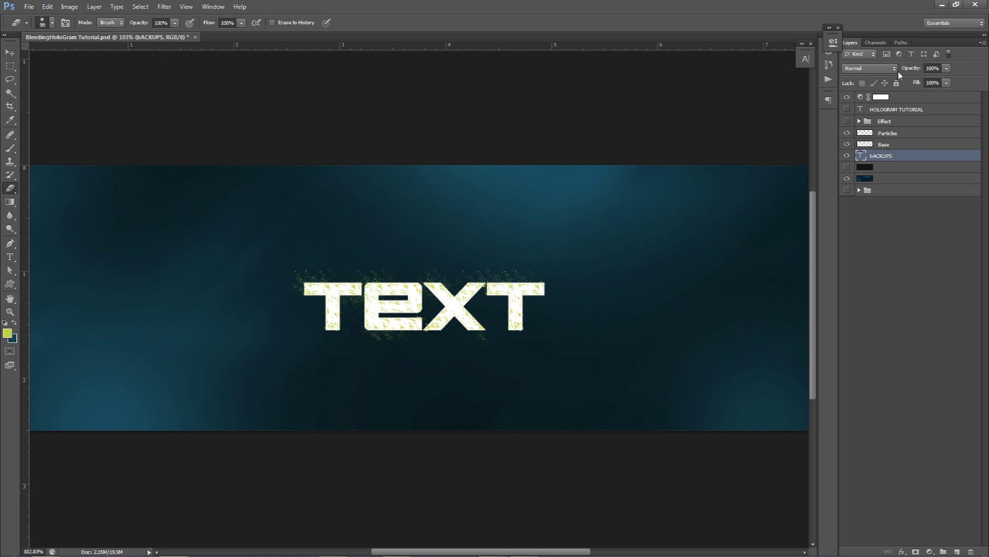
{"action": "left_click", "coordinate": [871, 68]}
{"action": "left_click", "coordinate": [869, 68]}
{"action": "left_click", "coordinate": [868, 68]}
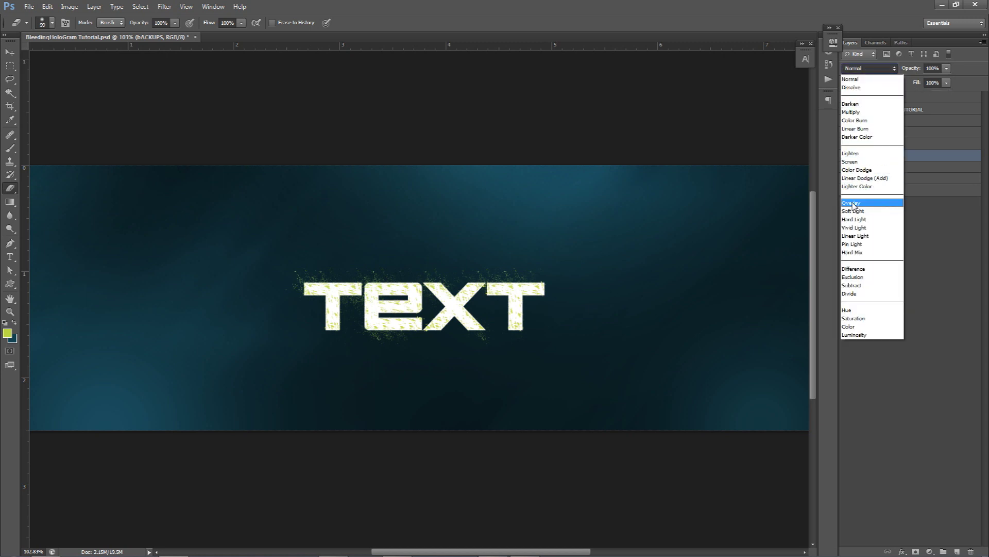
{"action": "left_click", "coordinate": [866, 199]}
- Set the fill of the bACKUPS layer to 20%
{"action": "left_click", "coordinate": [947, 83]}
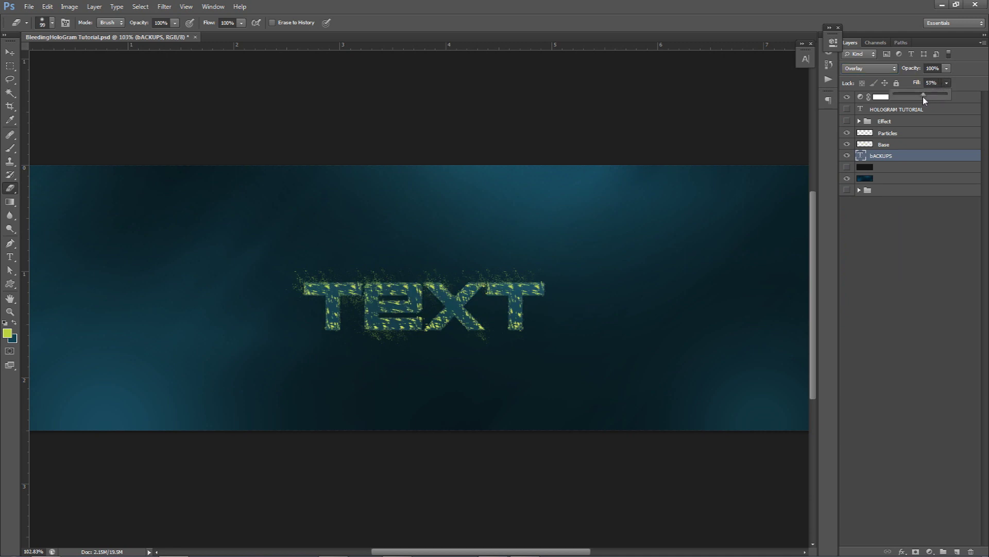
{"action": "left_click_drag", "start_coordinate": [923, 97], "coordinate": [920, 96]}
{"action": "left_click", "coordinate": [931, 82]}
{"action": "type", "text": "20"}
{"action": "key", "text": "Return"}
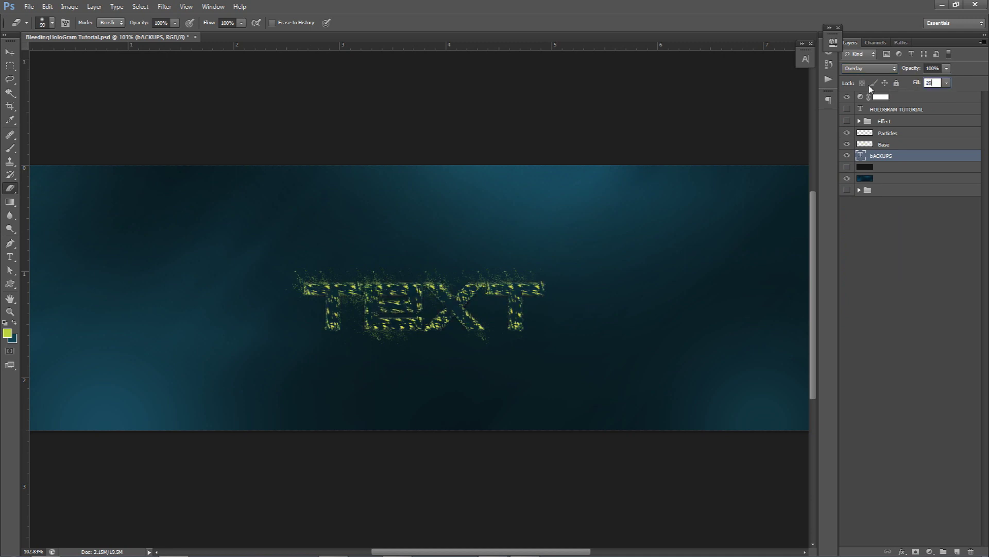
{"action": "left_click", "coordinate": [390, 282]}
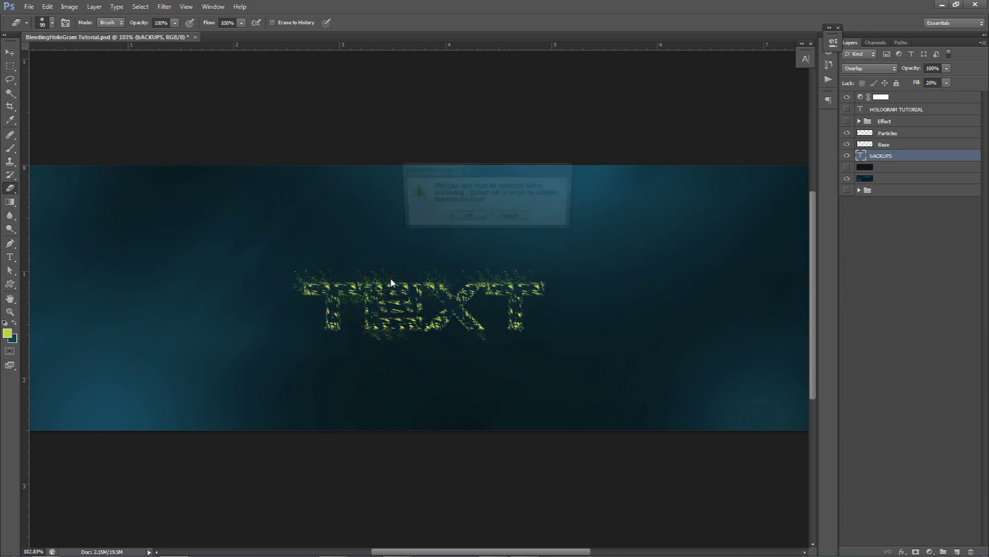
{"action": "left_click", "coordinate": [511, 218]}
{"action": "left_click", "coordinate": [499, 216]}
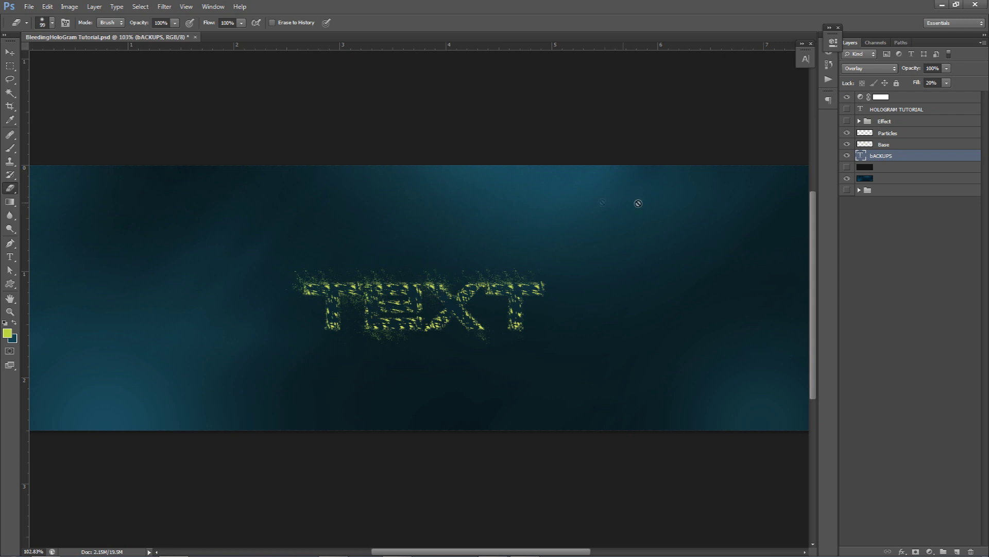
- Add a thin white outside Stroke to the bACKUPS layer with the Overlay blend mode and reduced opacity
{"action": "double_click", "coordinate": [920, 153]}
{"action": "left_click_drag", "start_coordinate": [773, 154], "coordinate": [733, 228]}
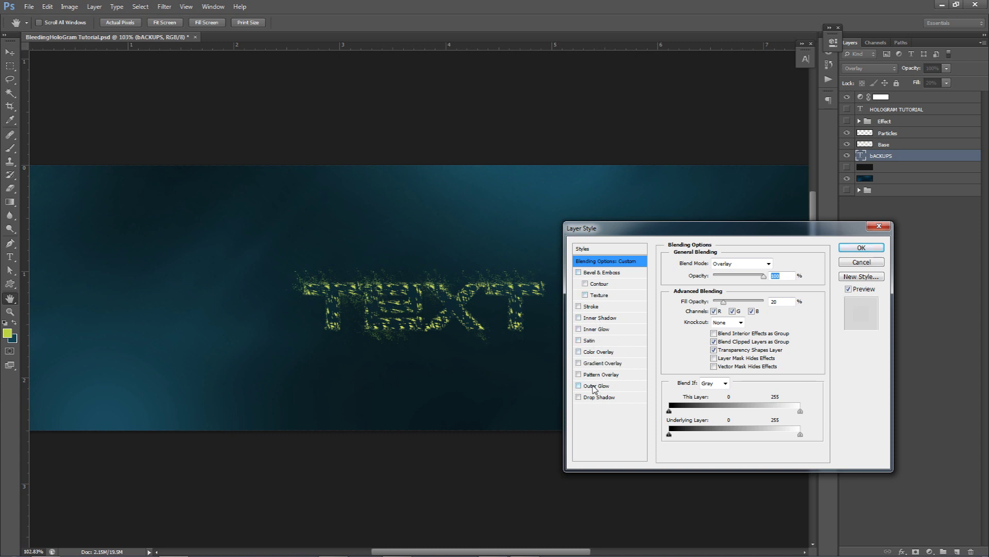
{"action": "left_click", "coordinate": [591, 306]}
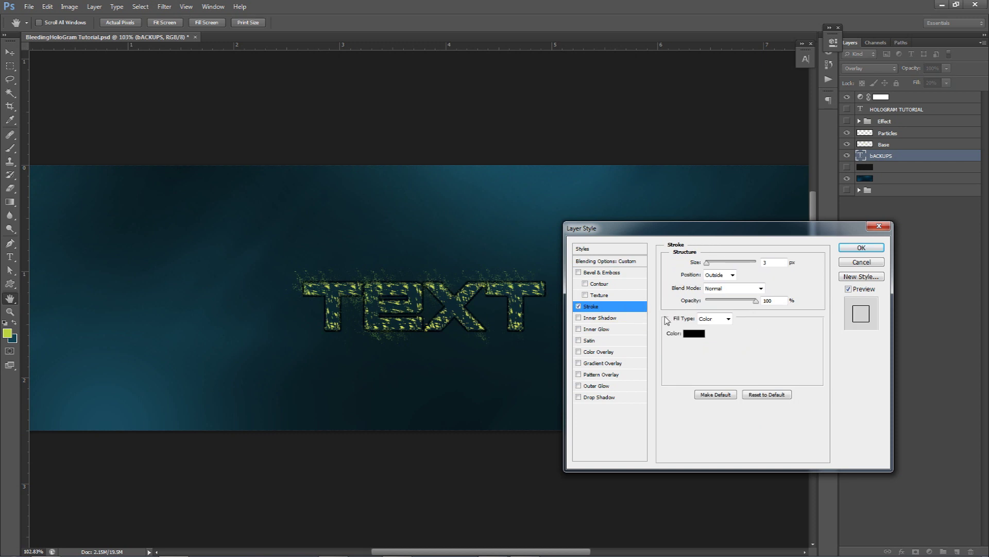
{"action": "left_click", "coordinate": [696, 334]}
{"action": "left_click", "coordinate": [510, 256]}
{"action": "left_click", "coordinate": [707, 248]}
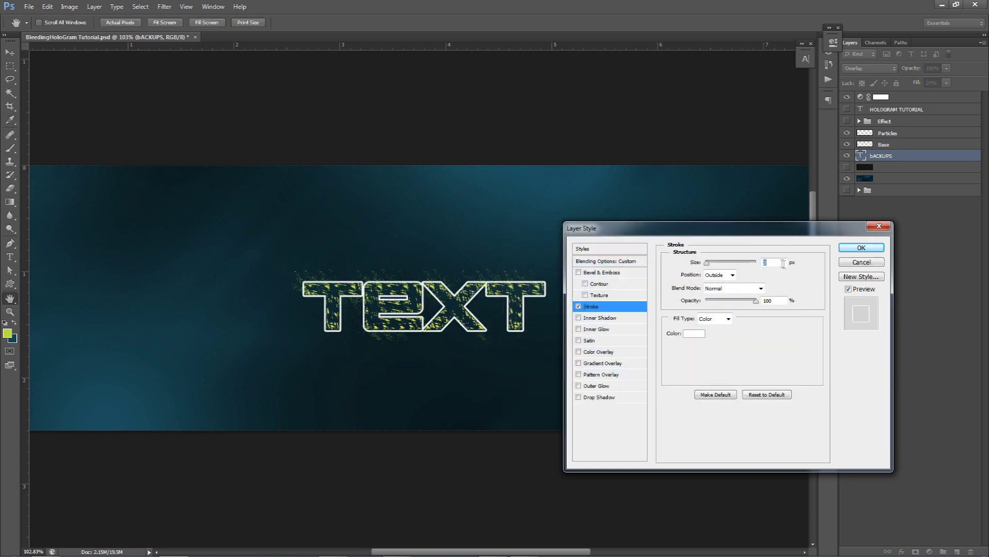
{"action": "left_click", "coordinate": [729, 289]}
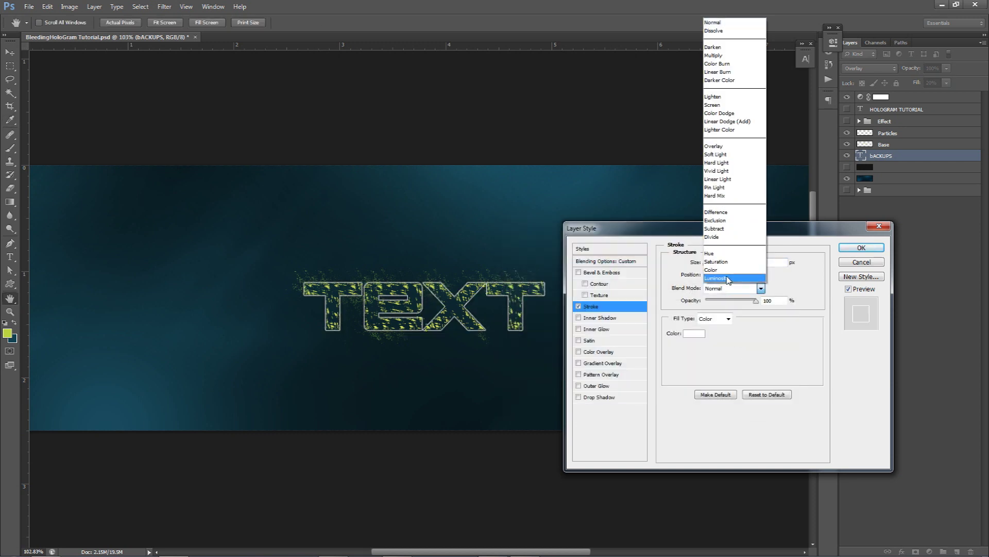
{"action": "left_click", "coordinate": [731, 149]}
{"action": "left_click_drag", "start_coordinate": [736, 301], "coordinate": [722, 302]}
- Add a black Multiply Inner Shadow to the bACKUPS layer with distance 0 px, choke 9%, size 8 px and opacity reduced to about 35%
{"action": "left_click", "coordinate": [607, 318]}
{"action": "left_click_drag", "start_coordinate": [709, 308], "coordinate": [709, 332]}
{"action": "left_click_drag", "start_coordinate": [744, 276], "coordinate": [724, 277]}
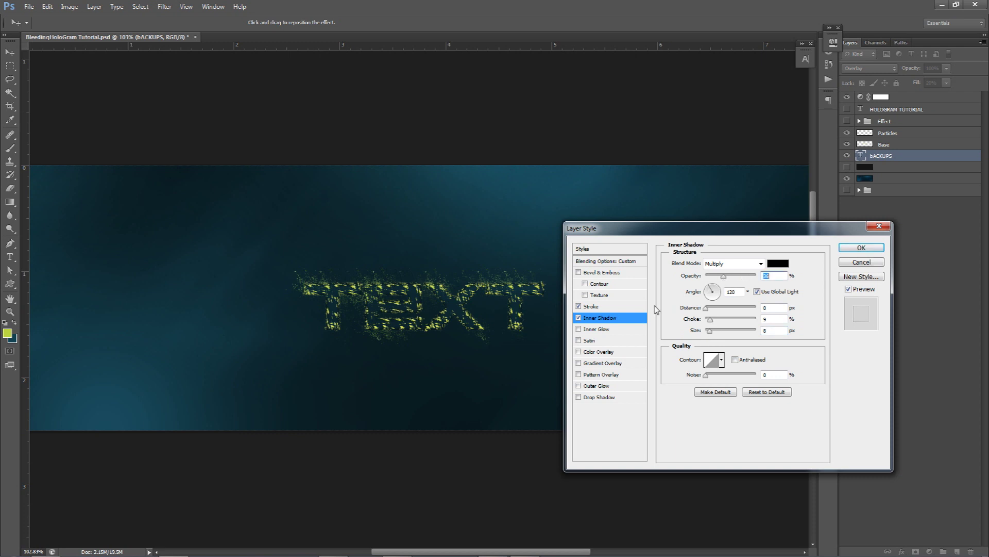
- Add an Inner Glow to the bACKUPS layer and set its color to white (#ffffff)
{"action": "left_click", "coordinate": [599, 330]}
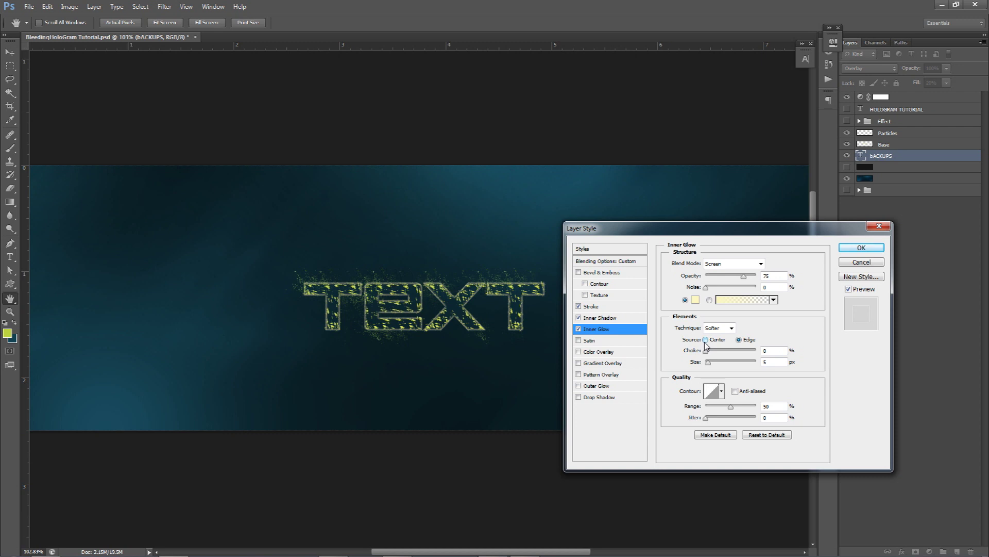
{"action": "left_click", "coordinate": [695, 300]}
{"action": "left_click", "coordinate": [574, 307]}
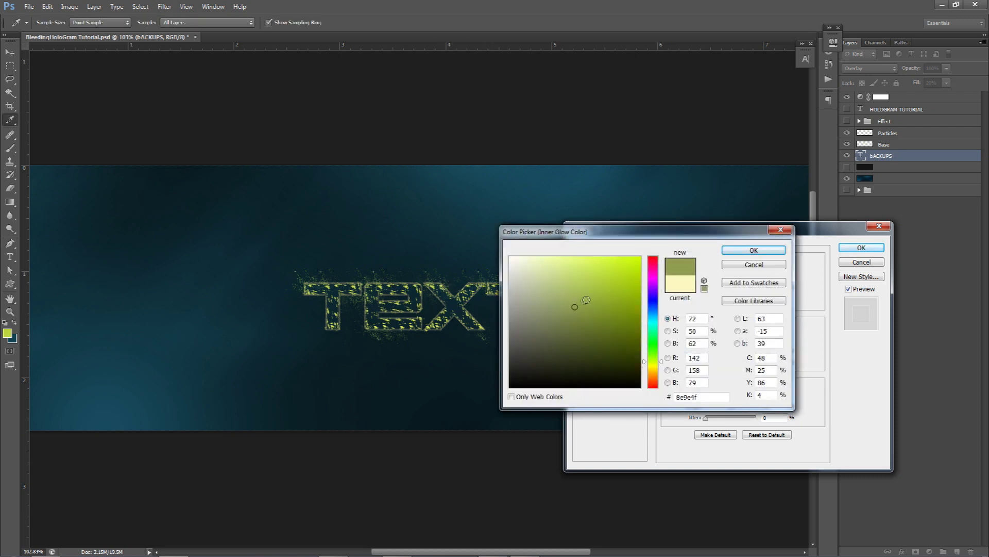
{"action": "left_click", "coordinate": [591, 270]}
{"action": "mouse_move", "coordinate": [591, 269]}
{"action": "left_mouse_down"}
{"action": "mouse_move", "coordinate": [601, 269]}
{"action": "mouse_move", "coordinate": [426, 227]}
{"action": "left_mouse_up"}
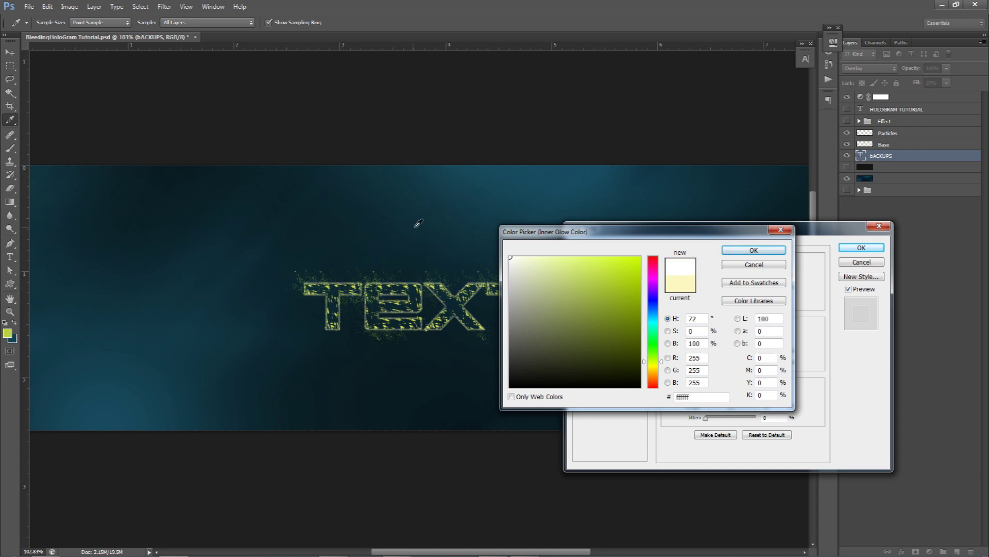
{"action": "left_click", "coordinate": [723, 248]}
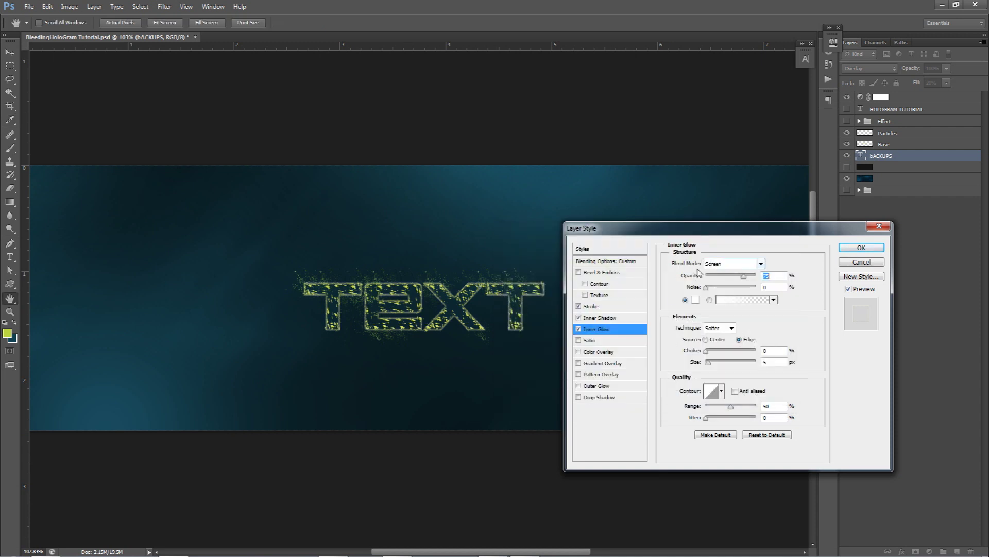
- Set the inner glow's blend mode to Overlay, enlarge its size, and apply the bACKUPS layer style
{"action": "left_click", "coordinate": [741, 264]}
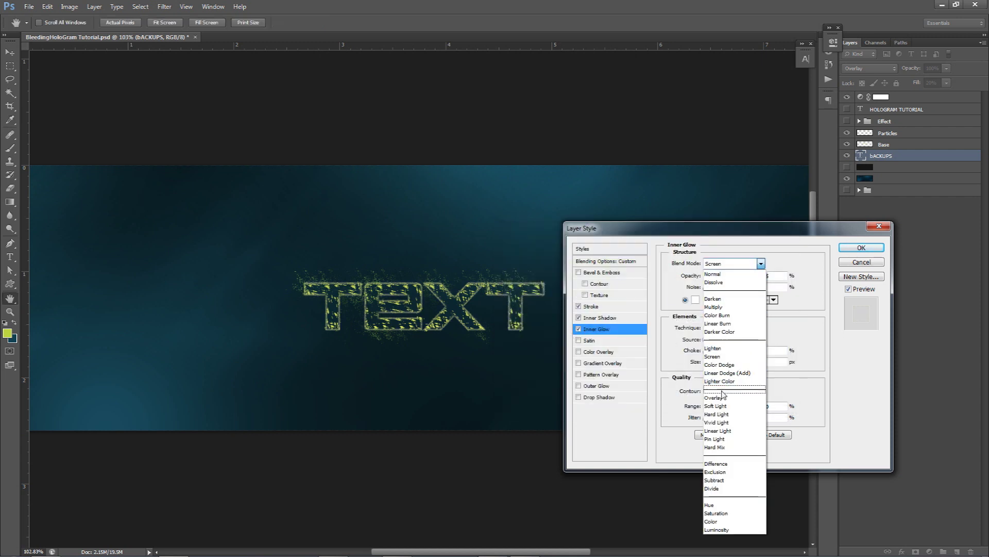
{"action": "left_click", "coordinate": [721, 400]}
{"action": "left_click_drag", "start_coordinate": [708, 362], "coordinate": [715, 364]}
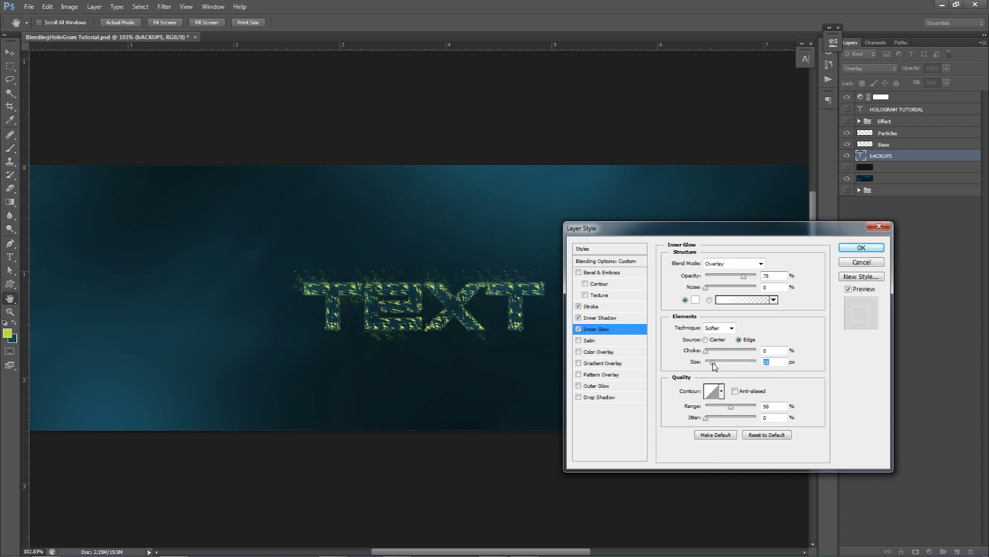
{"action": "left_click_drag", "start_coordinate": [714, 363], "coordinate": [712, 363]}
{"action": "left_click", "coordinate": [860, 247]}
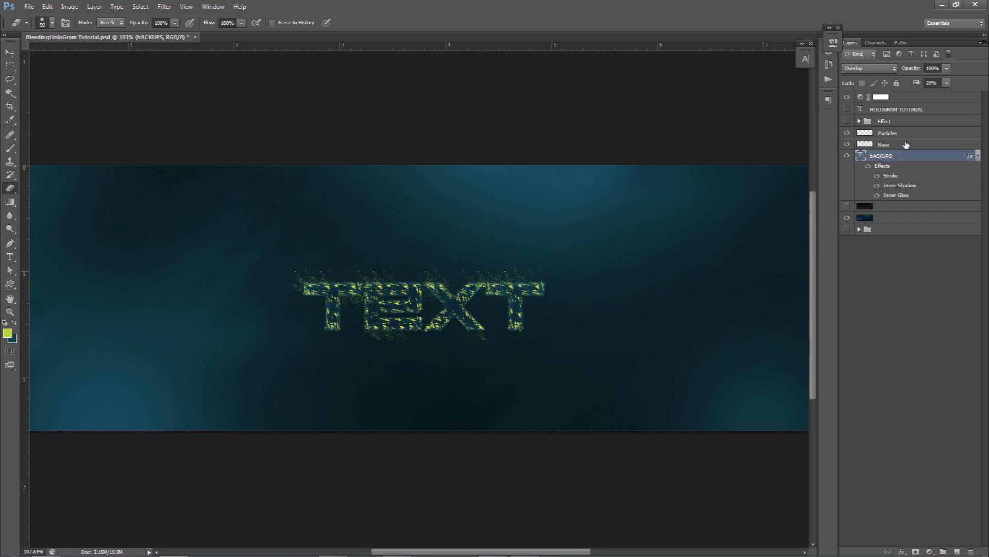
- Add an Outer Glow to the Base layer and give it a bright yellow-green color
{"action": "double_click", "coordinate": [969, 145]}
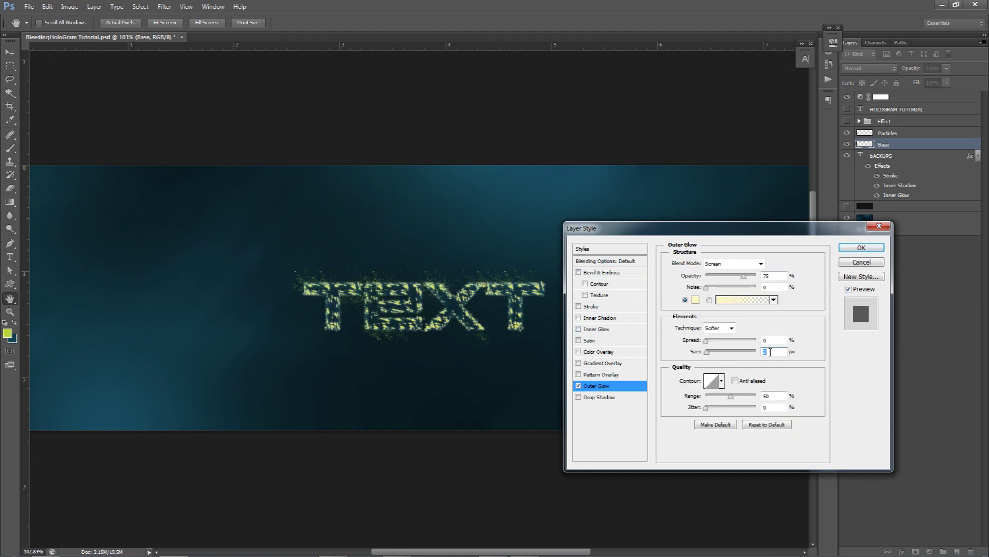
{"action": "left_click", "coordinate": [695, 300]}
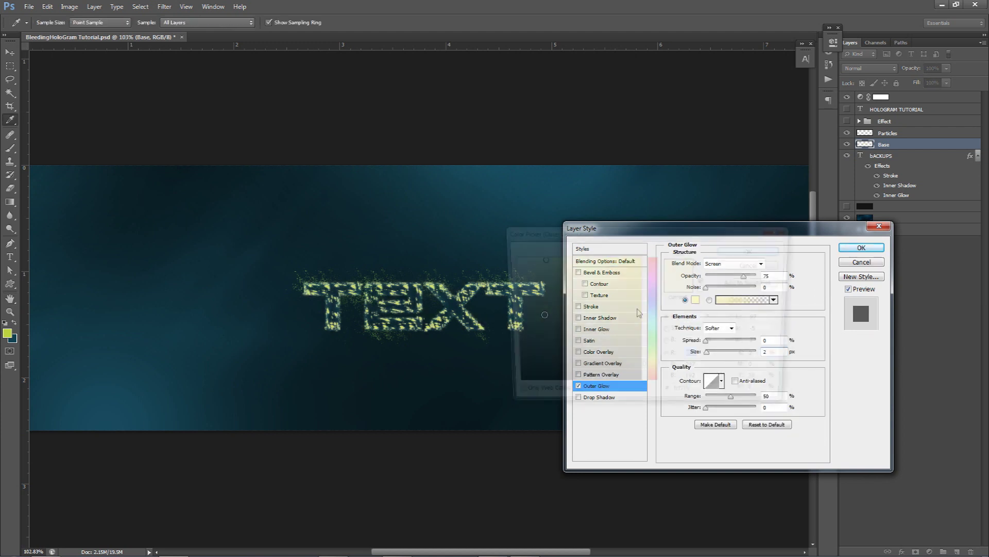
{"action": "left_click", "coordinate": [11, 330]}
{"action": "left_click", "coordinate": [598, 256]}
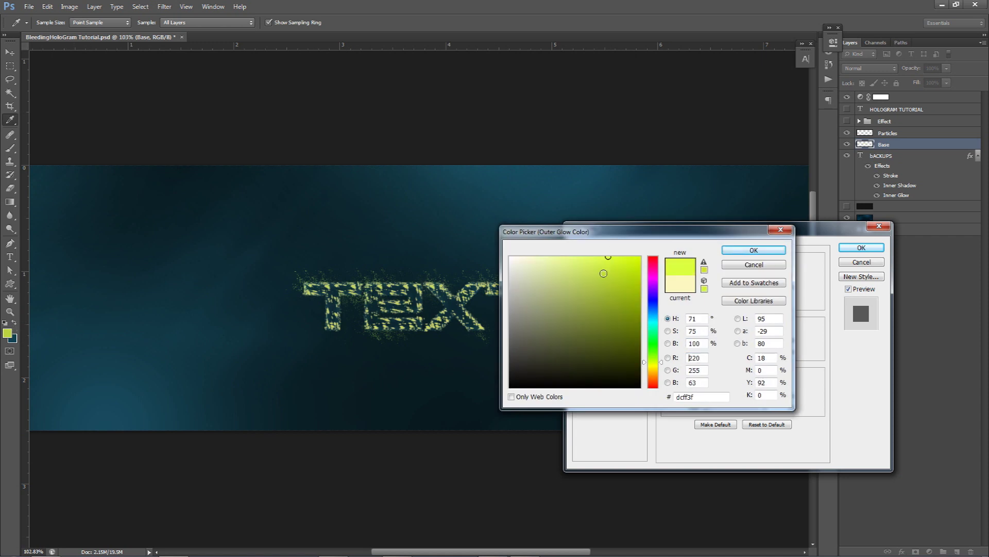
{"action": "left_click", "coordinate": [736, 252]}
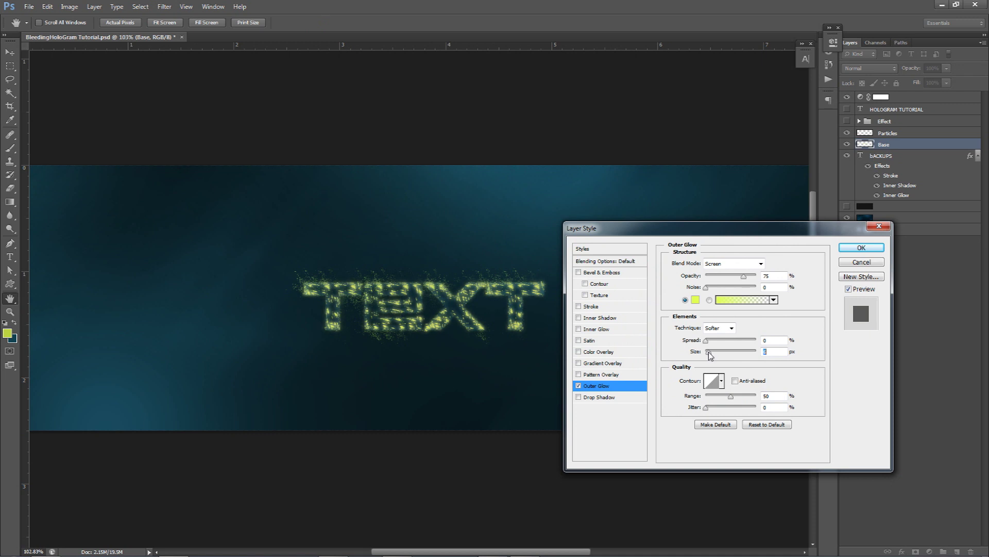
- Set the Base layer's outer glow to a size of 6 px and an opacity of about 40%, and apply the style
{"action": "left_click_drag", "start_coordinate": [710, 354], "coordinate": [711, 354]}
{"action": "left_click_drag", "start_coordinate": [731, 277], "coordinate": [728, 278]}
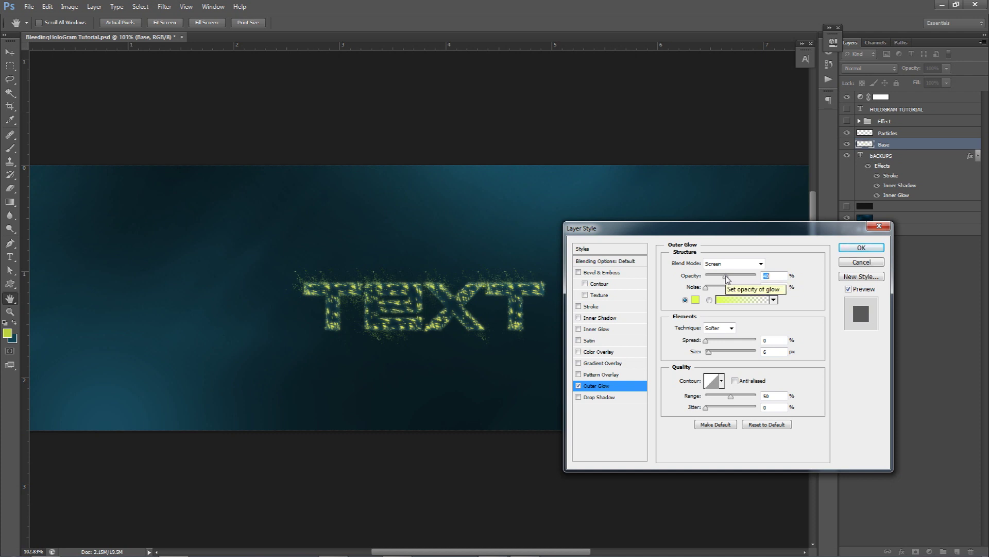
{"action": "left_click", "coordinate": [861, 248]}
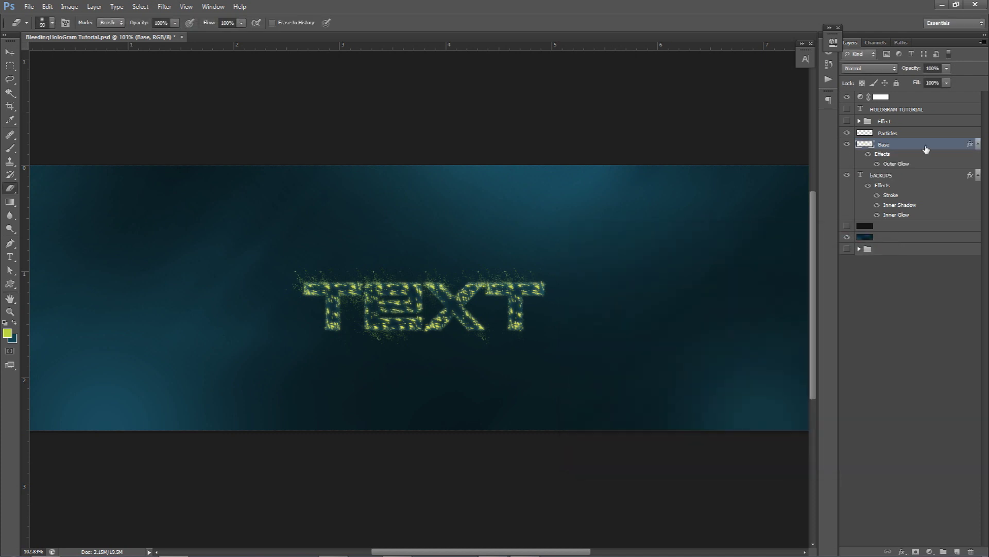
- Add an Outer Glow to the Particles layer in bright yellow-green (#dfff52), with a size of 4 px and an opacity of about 55%
{"action": "double_click", "coordinate": [916, 134]}
{"action": "left_click", "coordinate": [601, 383]}
{"action": "left_click", "coordinate": [696, 305]}
{"action": "left_click", "coordinate": [7, 333]}
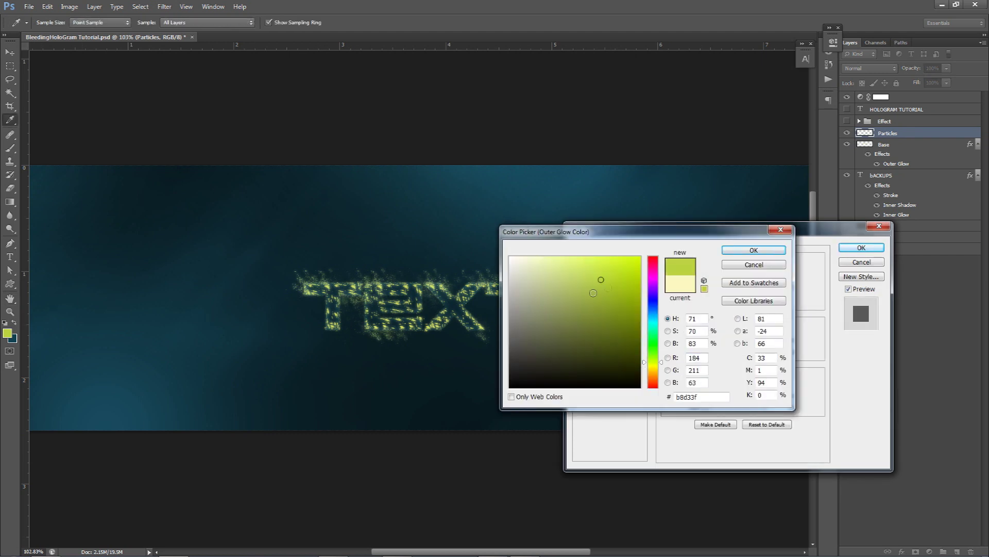
{"action": "left_click", "coordinate": [598, 256]}
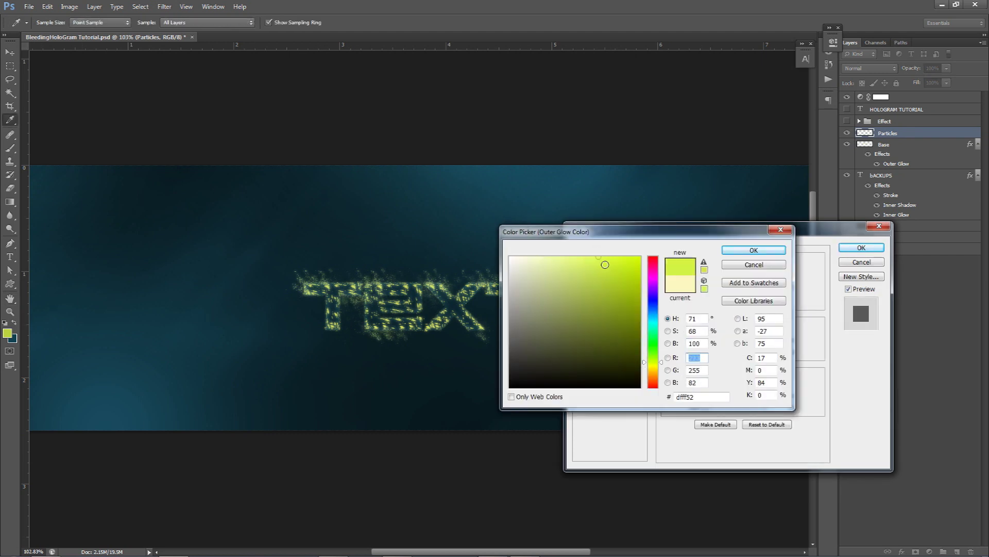
{"action": "left_click", "coordinate": [754, 250]}
{"action": "left_click_drag", "start_coordinate": [709, 351], "coordinate": [710, 353]}
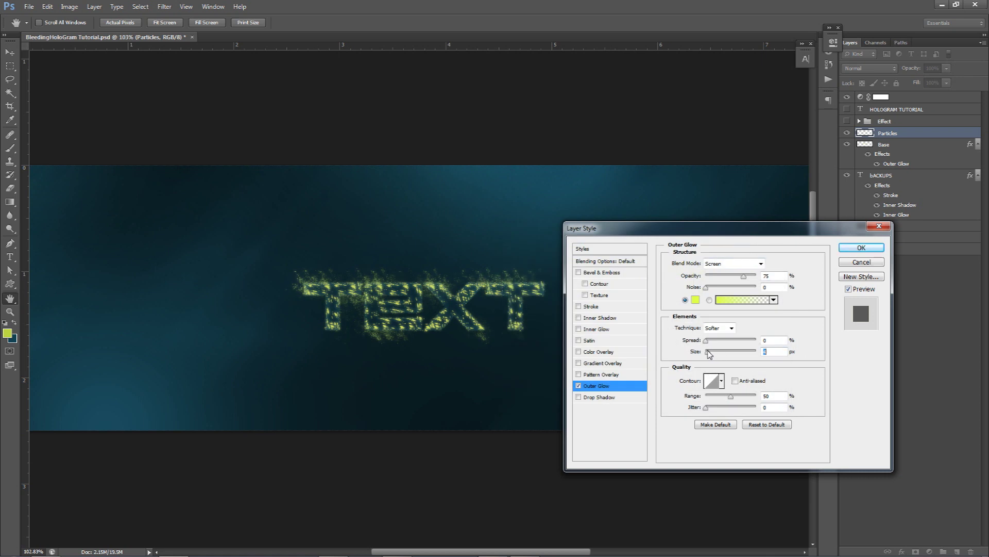
{"action": "left_click_drag", "start_coordinate": [741, 279], "coordinate": [734, 276]}
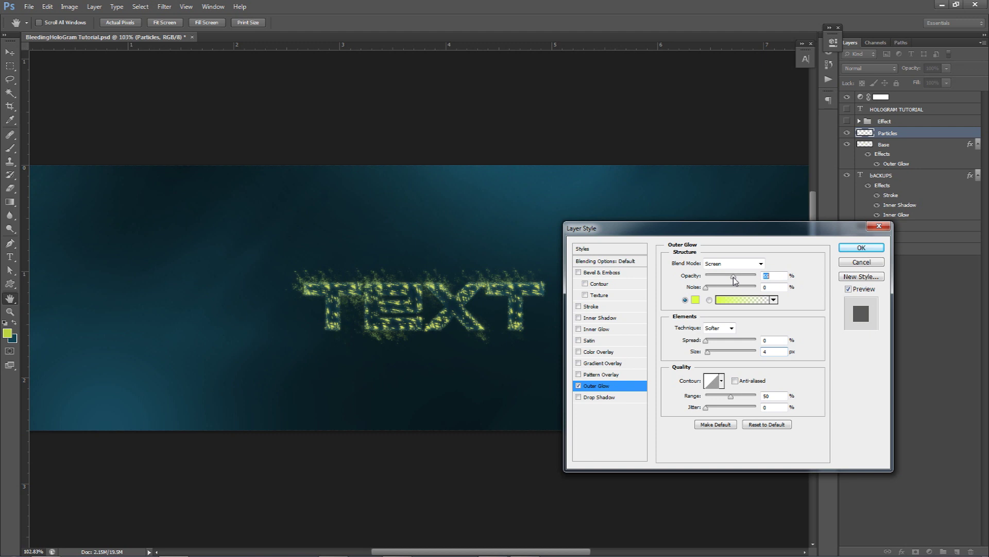
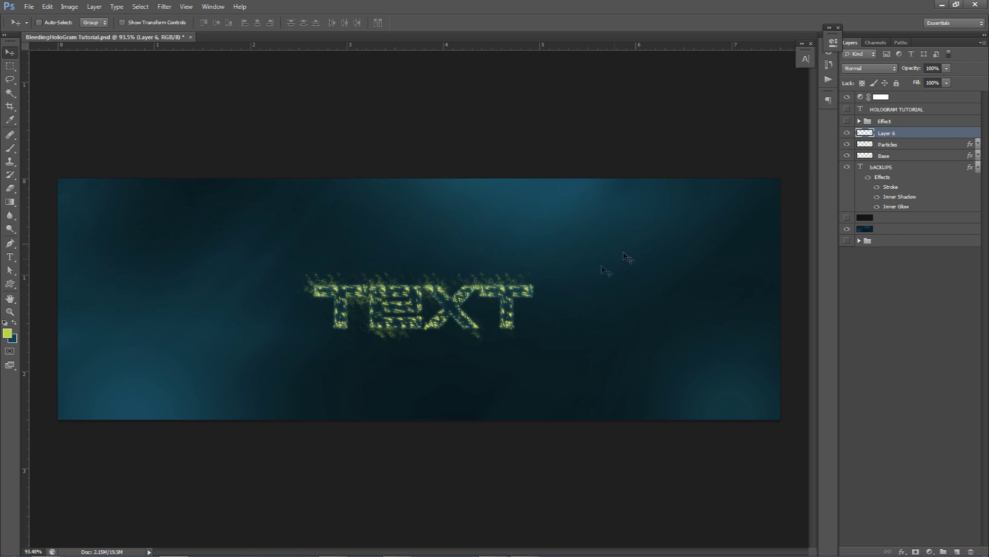
- Set up the Brush tool with a white (#ffffff) foreground color and a brush size of about 97 px
{"action": "key", "text": "b"}
{"action": "left_click", "coordinate": [14, 323]}
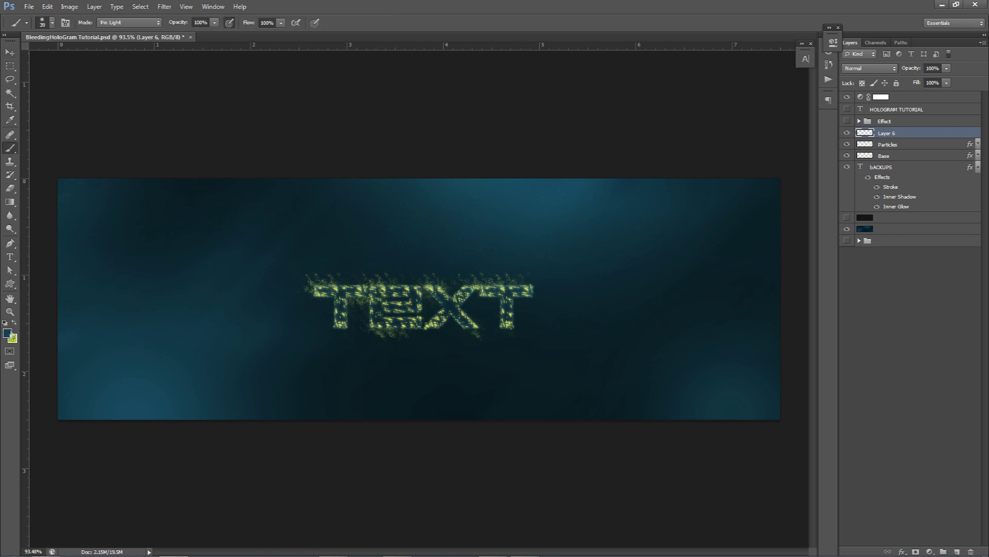
{"action": "left_click", "coordinate": [7, 333]}
{"action": "left_click_drag", "start_coordinate": [527, 298], "coordinate": [515, 235]}
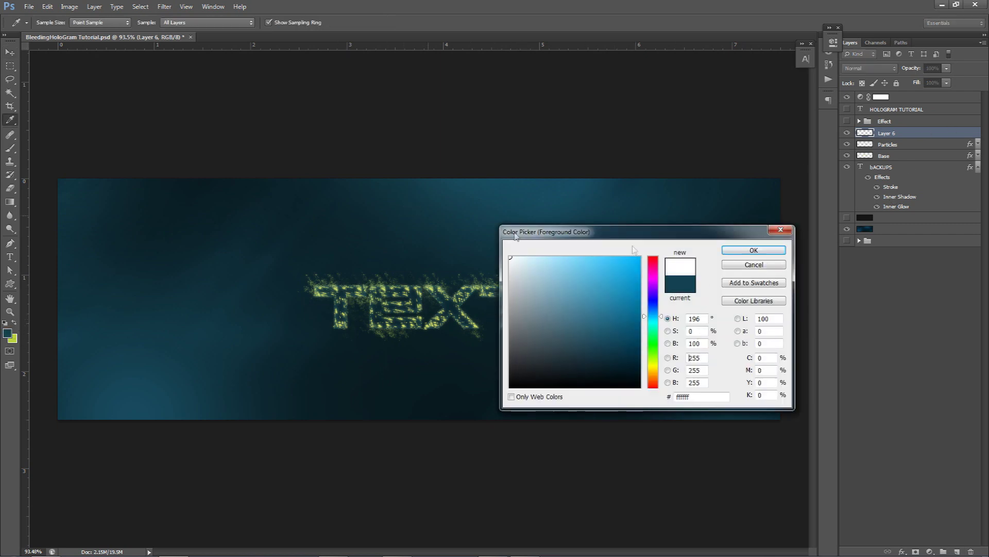
{"action": "left_click", "coordinate": [754, 250]}
{"action": "right_click", "coordinate": [353, 270], "text": "alt"}
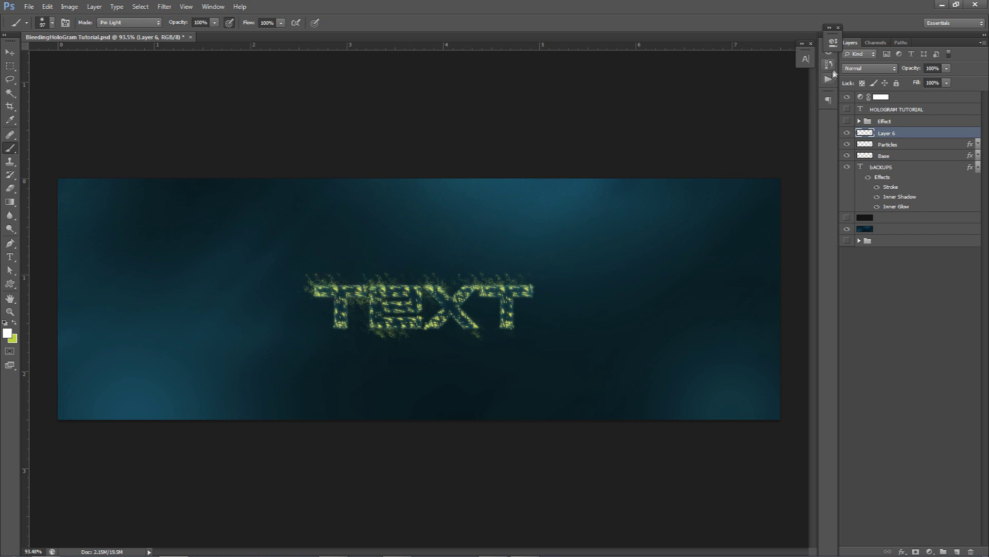
- Set the blend mode of Layer 6 to Overlay
{"action": "left_click", "coordinate": [867, 69]}
{"action": "left_click", "coordinate": [865, 161]}
{"action": "left_click", "coordinate": [868, 68]}
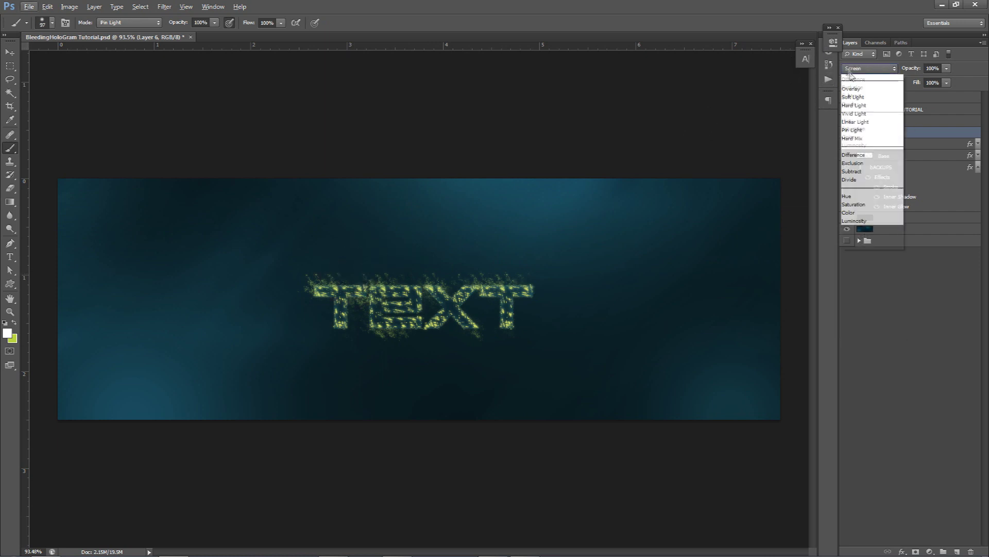
{"action": "left_click", "coordinate": [863, 178]}
- Paint single soft white highlights on Layer 6, alternating between the upper and lower edges of the TEXT letters
{"action": "left_click", "coordinate": [321, 281]}
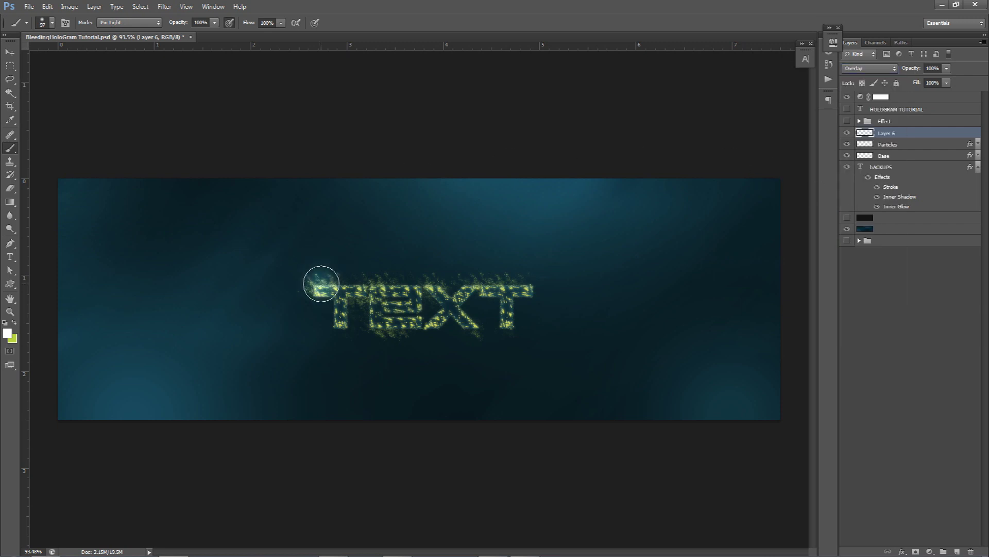
{"action": "left_click", "coordinate": [380, 332]}
{"action": "left_click", "coordinate": [408, 286]}
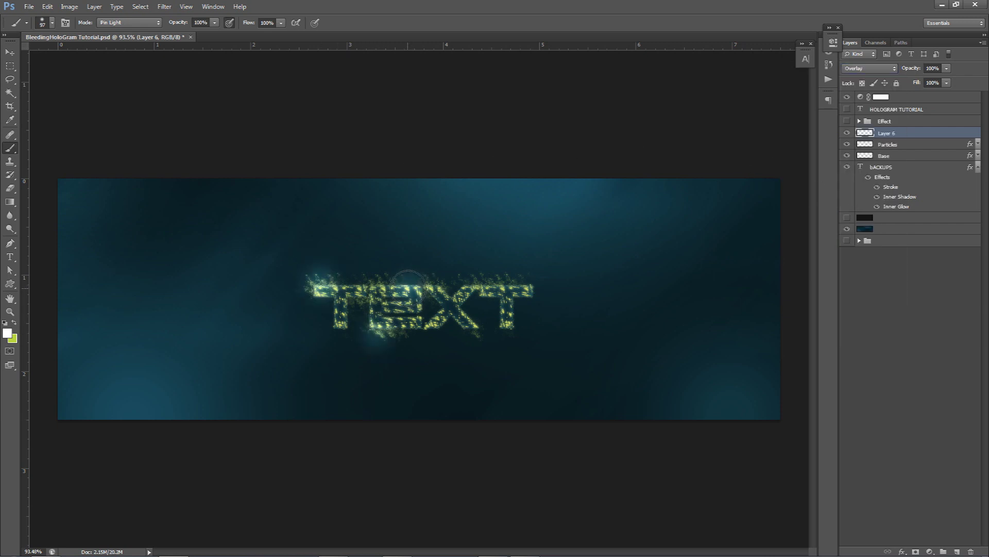
{"action": "left_click", "coordinate": [443, 325]}
{"action": "left_click", "coordinate": [484, 286]}
{"action": "left_click", "coordinate": [514, 326]}
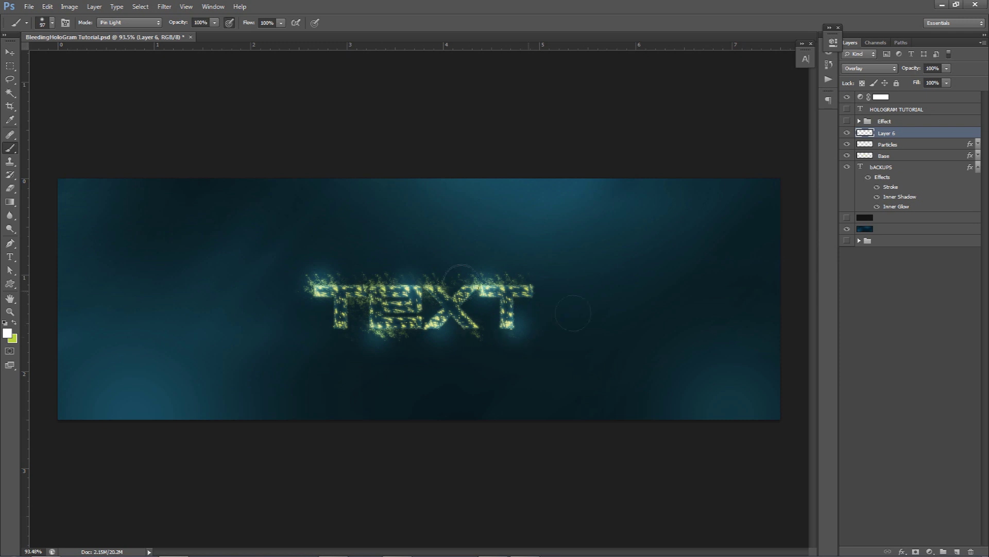
{"action": "key", "text": "m"}
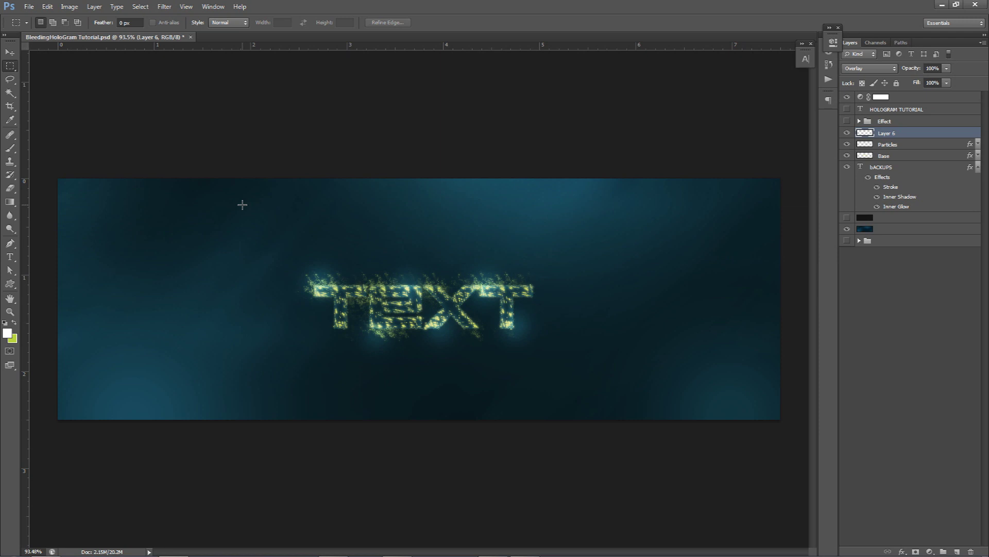
{"action": "left_click_drag", "start_coordinate": [227, 179], "coordinate": [155, 181]}
{"action": "left_click_drag", "start_coordinate": [305, 231], "coordinate": [325, 230]}
{"action": "left_click", "coordinate": [324, 229]}
- Delete the Layer 6 glow that spills above and below the TEXT letters, using a wide rectangular selection
{"action": "right_click", "coordinate": [10, 66]}
{"action": "left_click", "coordinate": [41, 64]}
{"action": "left_click_drag", "start_coordinate": [232, 179], "coordinate": [619, 285]}
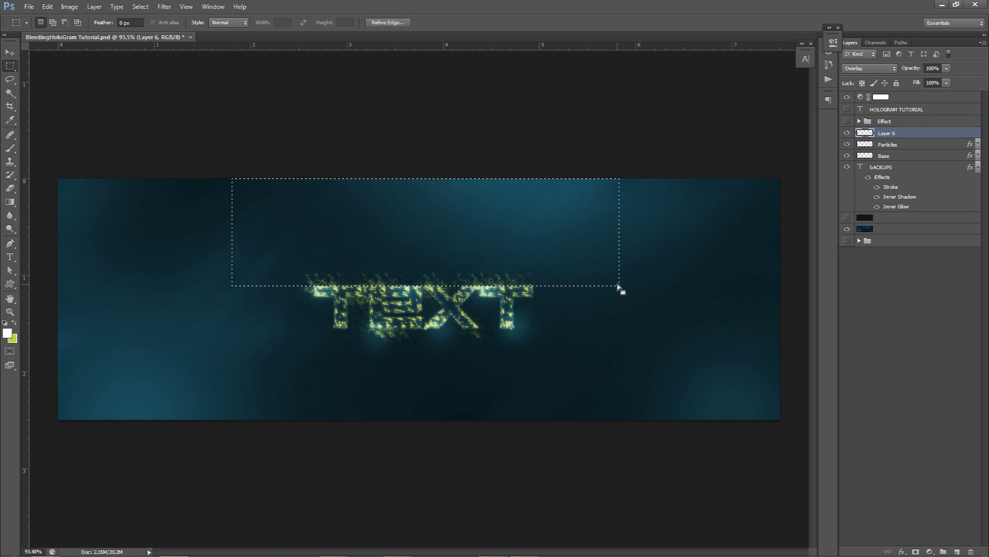
{"action": "left_click_drag", "start_coordinate": [479, 255], "coordinate": [489, 402]}
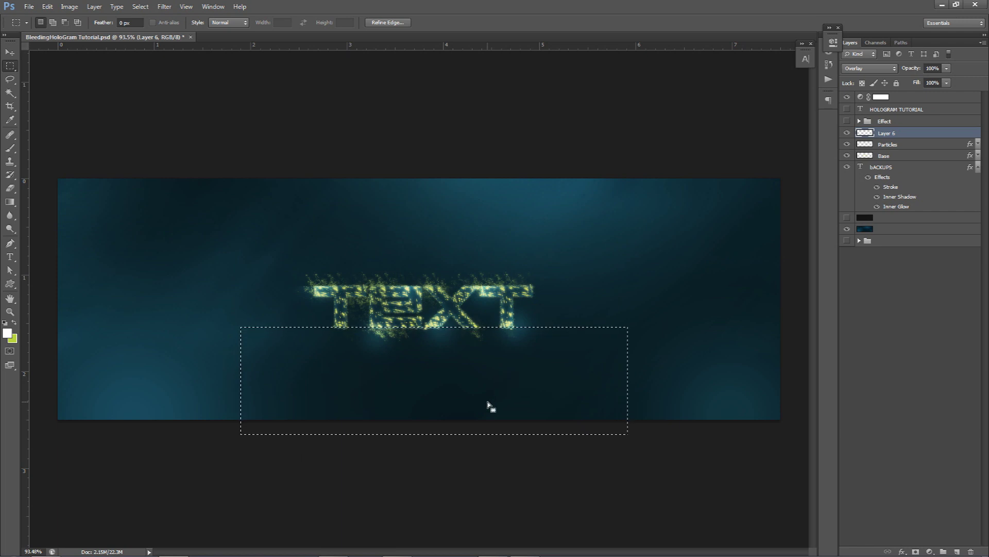
{"action": "key", "text": "ctrl+d"}
- Trace the triangular gap under the X with the Pen tool, convert the path to a selection, and delete the glow inside it
{"action": "scroll", "coordinate": [456, 369], "scroll_direction": "up", "scroll_amount": 5}
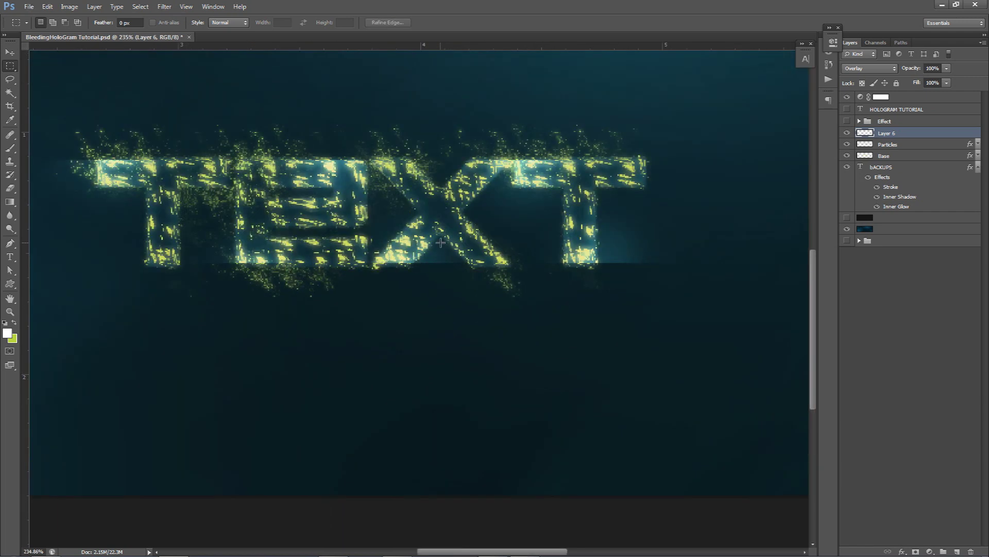
{"action": "key", "text": "p"}
{"action": "left_click", "coordinate": [410, 269]}
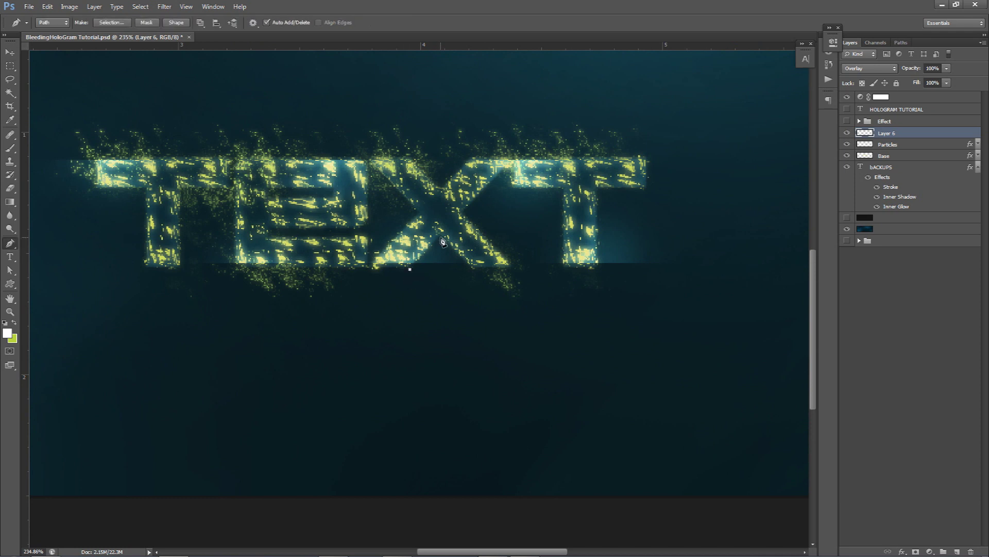
{"action": "left_click", "coordinate": [479, 269]}
{"action": "left_click", "coordinate": [410, 269]}
{"action": "right_click", "coordinate": [450, 238]}
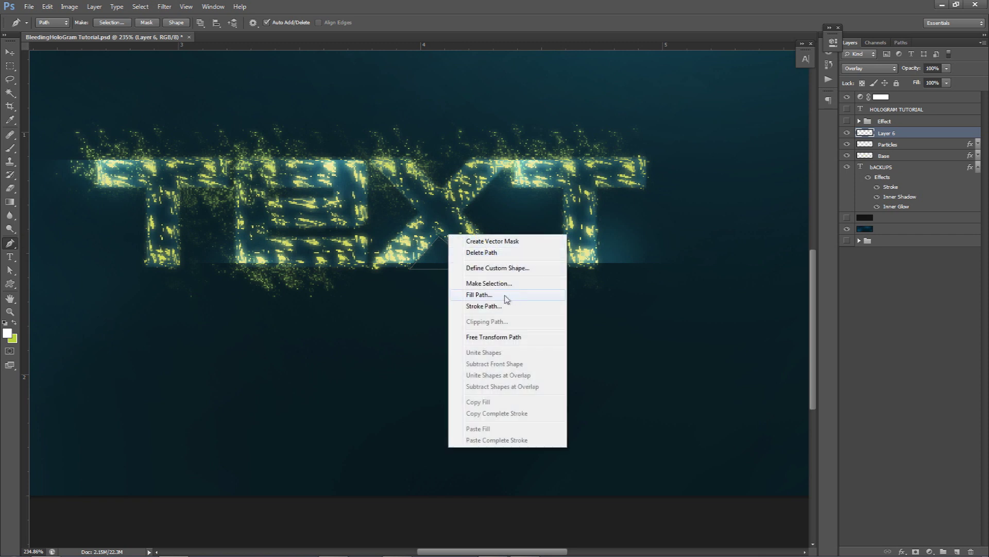
{"action": "left_click", "coordinate": [479, 287]}
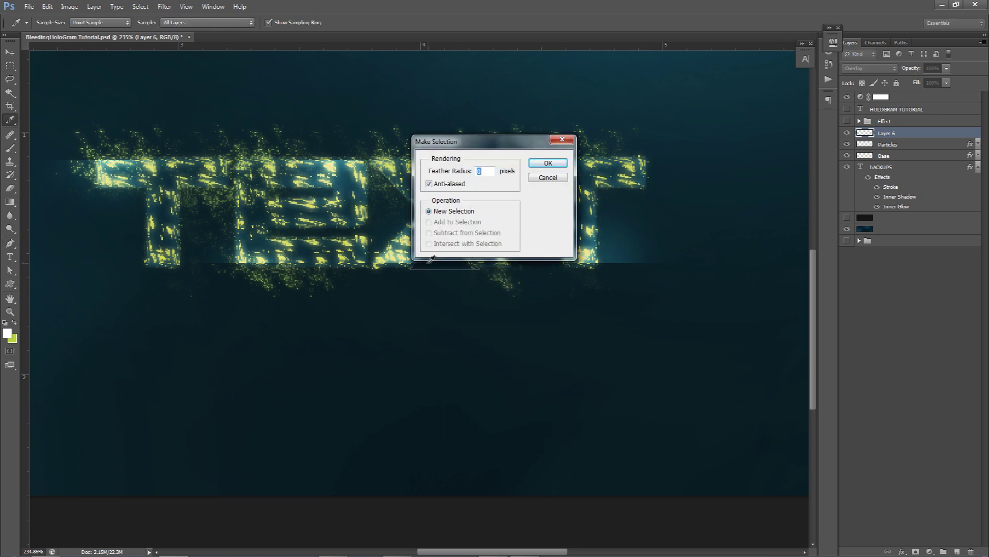
{"action": "left_click_drag", "start_coordinate": [496, 142], "coordinate": [636, 134]}
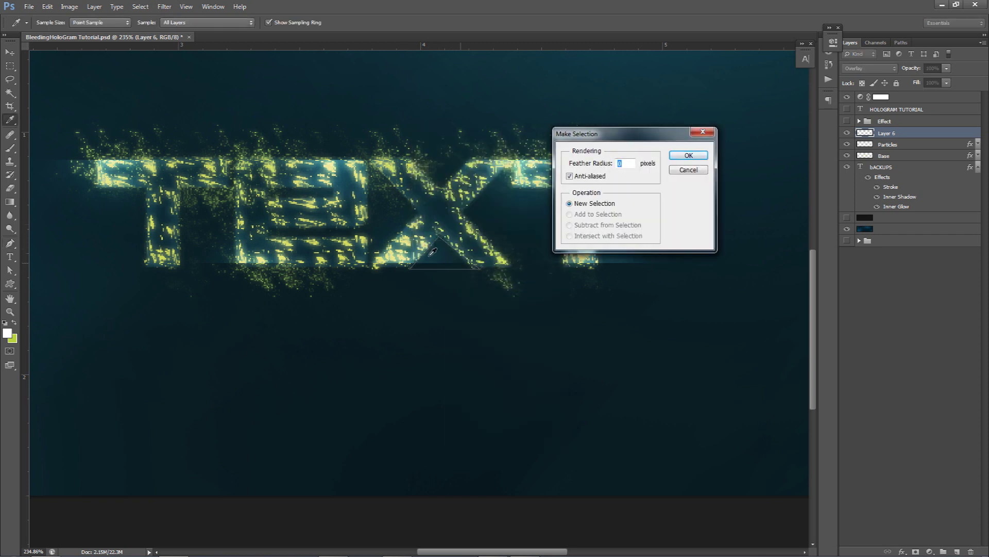
{"action": "left_click", "coordinate": [686, 156]}
{"action": "key", "text": "ctrl+d"}
- Delete the glow left between and beside the letters on Layer 6 with a narrow rectangular selection, and deselect
{"action": "key", "text": "m"}
{"action": "left_click_drag", "start_coordinate": [182, 195], "coordinate": [238, 328]}
{"action": "left_click_drag", "start_coordinate": [209, 265], "coordinate": [622, 321]}
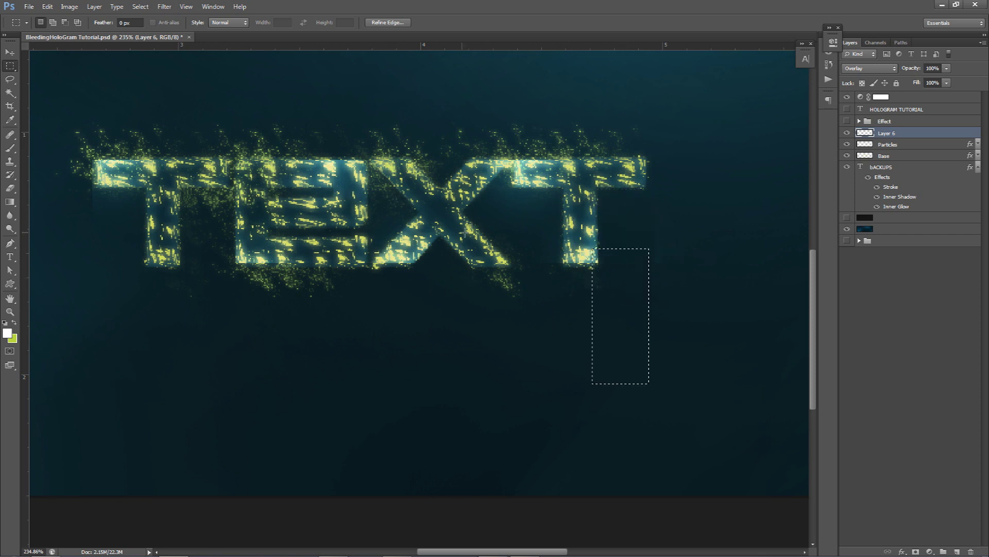
{"action": "key", "text": "v"}
{"action": "key", "text": "ctrl+d"}
- Erase excess glow on Layer 6 around the first T, the X and the last T with the soft Eraser
{"action": "key", "text": "e"}
{"action": "key", "text": "alt+e"}
{"action": "key", "text": "Escape"}
{"action": "key", "text": "v"}
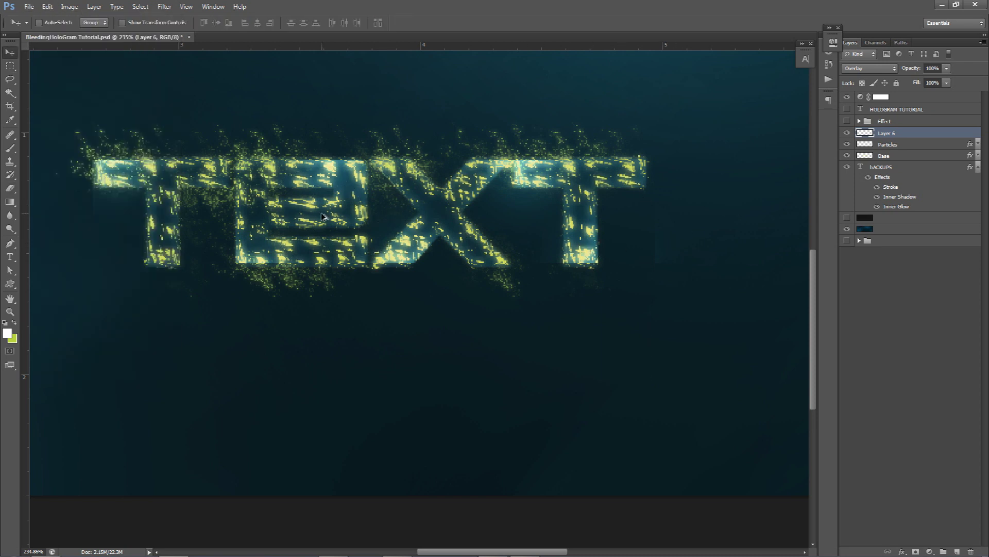
{"action": "key", "text": "e"}
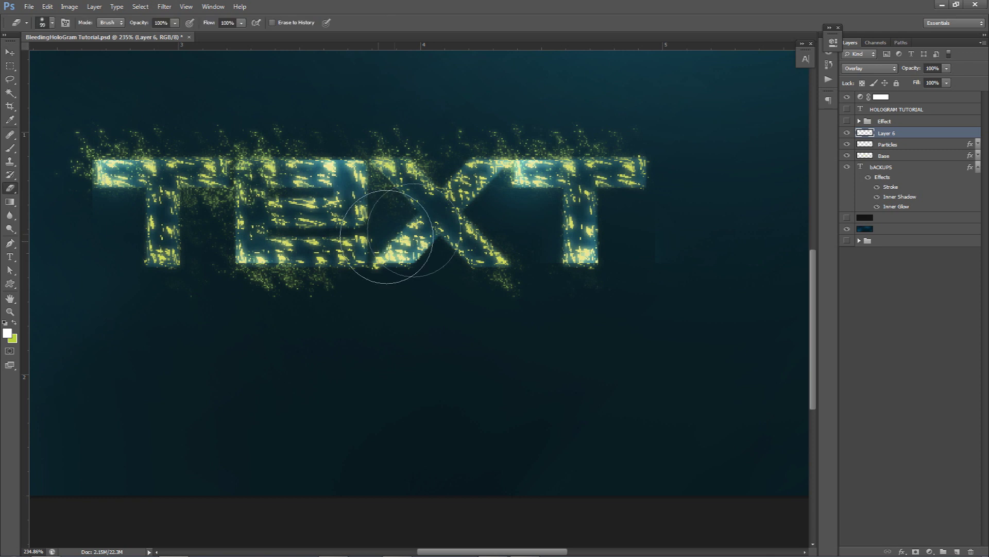
{"action": "mouse_move", "coordinate": [401, 220]}
{"action": "left_mouse_down"}
{"action": "mouse_move", "coordinate": [245, 208]}
{"action": "mouse_move", "coordinate": [180, 185]}
{"action": "mouse_move", "coordinate": [162, 200]}
{"action": "left_mouse_up"}
{"action": "mouse_move", "coordinate": [515, 175]}
{"action": "left_mouse_down"}
{"action": "mouse_move", "coordinate": [580, 186]}
{"action": "mouse_move", "coordinate": [556, 179]}
{"action": "mouse_move", "coordinate": [585, 211]}
{"action": "mouse_move", "coordinate": [581, 224]}
{"action": "mouse_move", "coordinate": [564, 186]}
{"action": "left_mouse_up"}
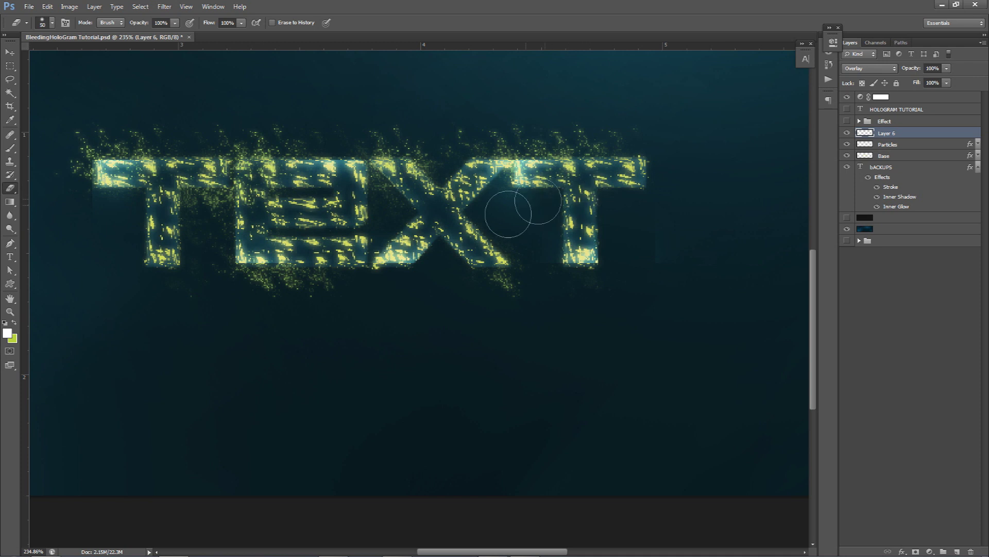
- Hide Layer 6, Particles, Base and bACKUPS, and show the Effect group and the HOLOGRAM TUTORIAL text instead
{"action": "key", "text": "v"}
{"action": "scroll", "coordinate": [436, 276], "scroll_direction": "down", "scroll_amount": 4}
{"action": "scroll", "coordinate": [433, 272], "scroll_direction": "down", "scroll_amount": 4}
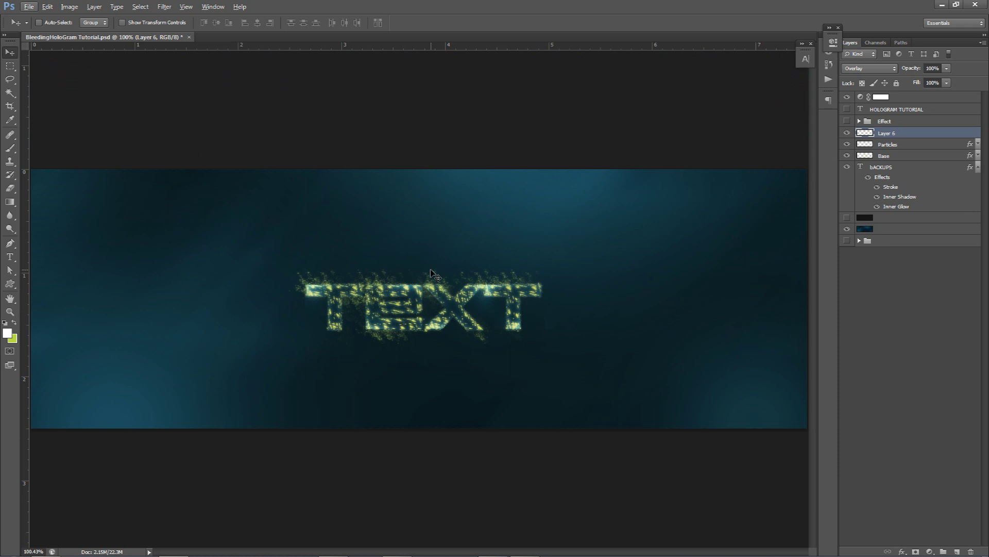
{"action": "left_click_drag", "start_coordinate": [848, 133], "coordinate": [847, 168]}
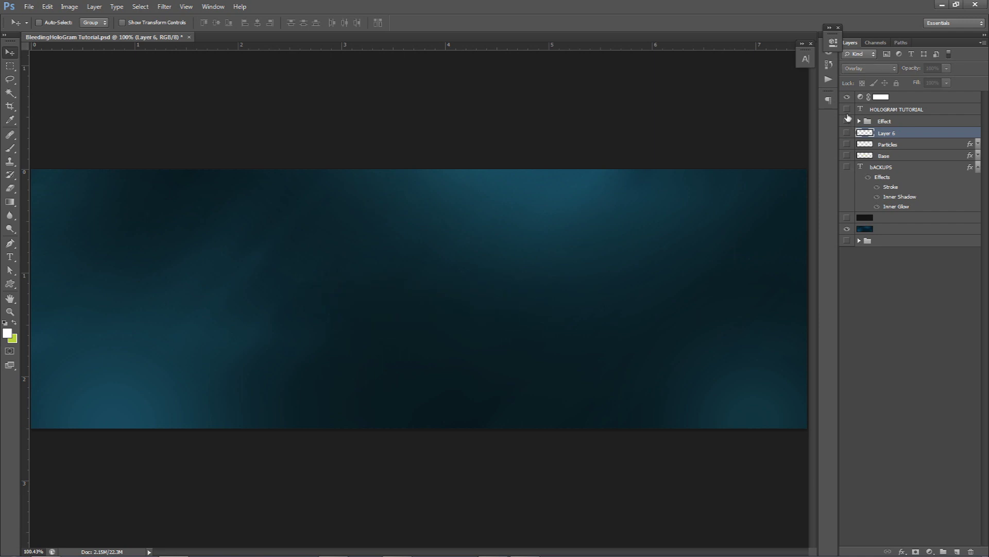
{"action": "left_click", "coordinate": [848, 122]}
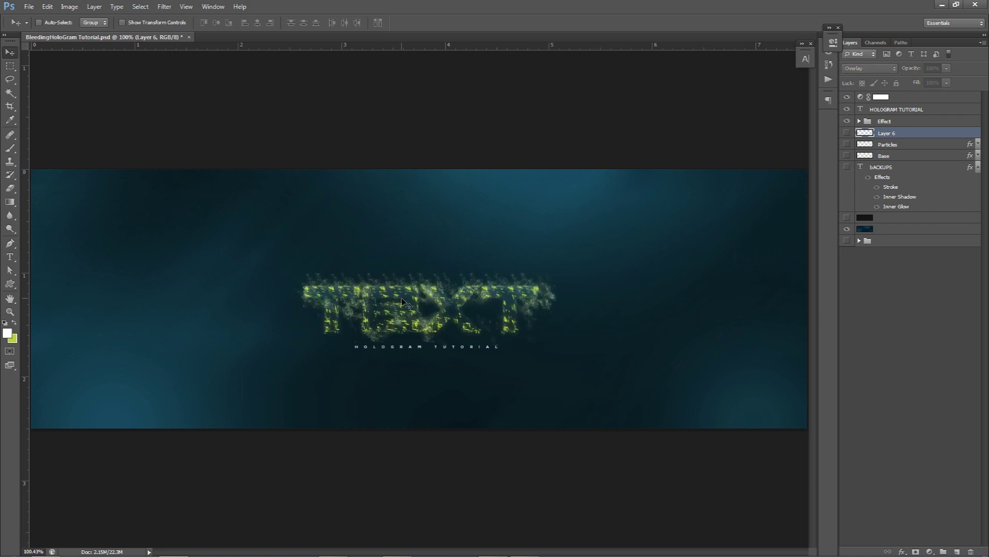